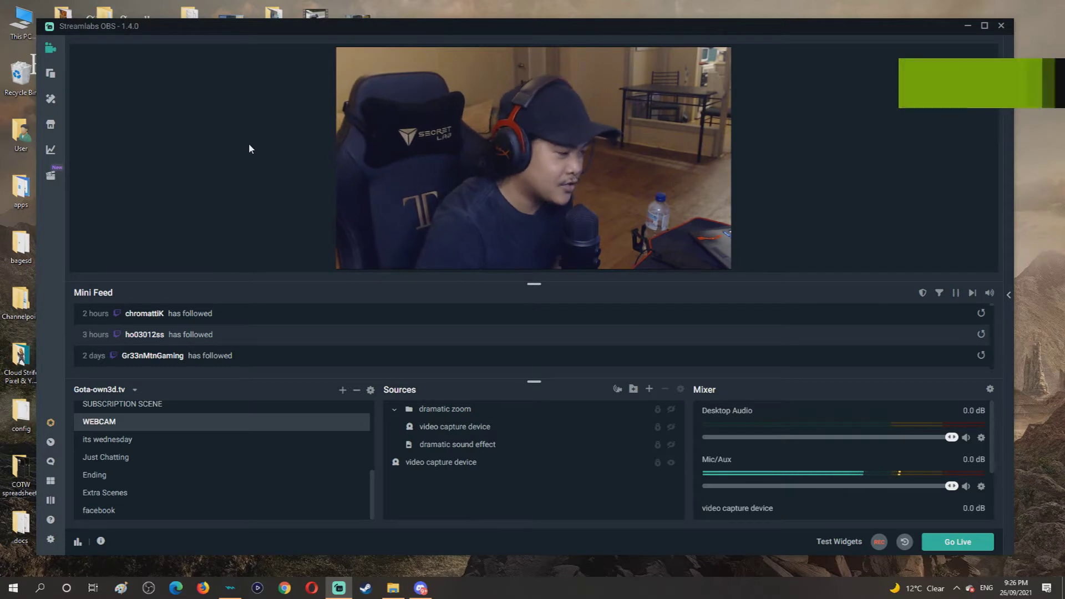
- Toggle the F1 zoom preview on and off, then create a new scene named webcam2
key(F1)
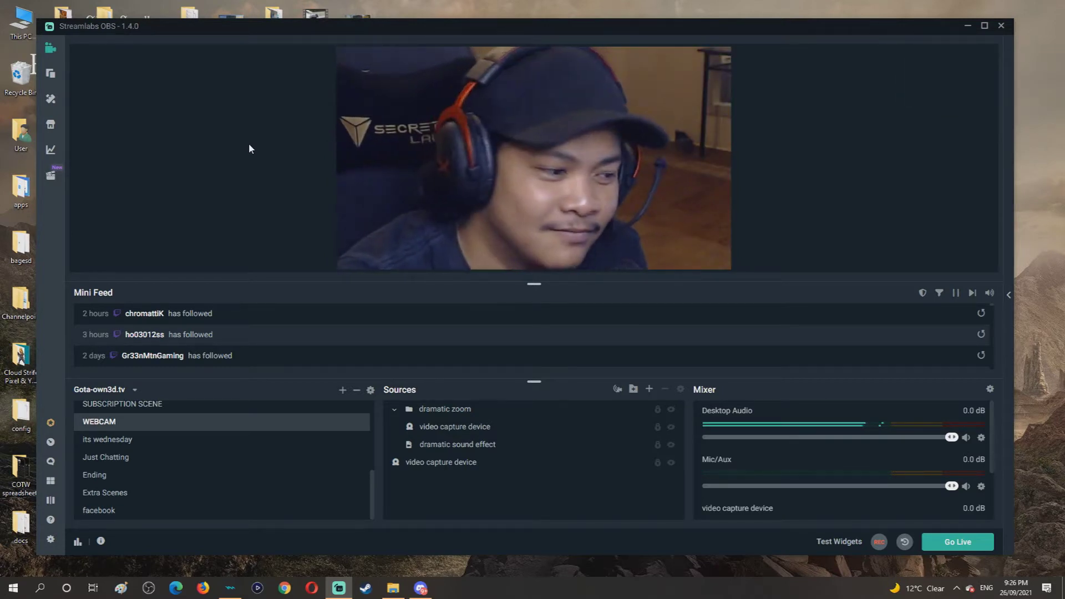
key(F1)
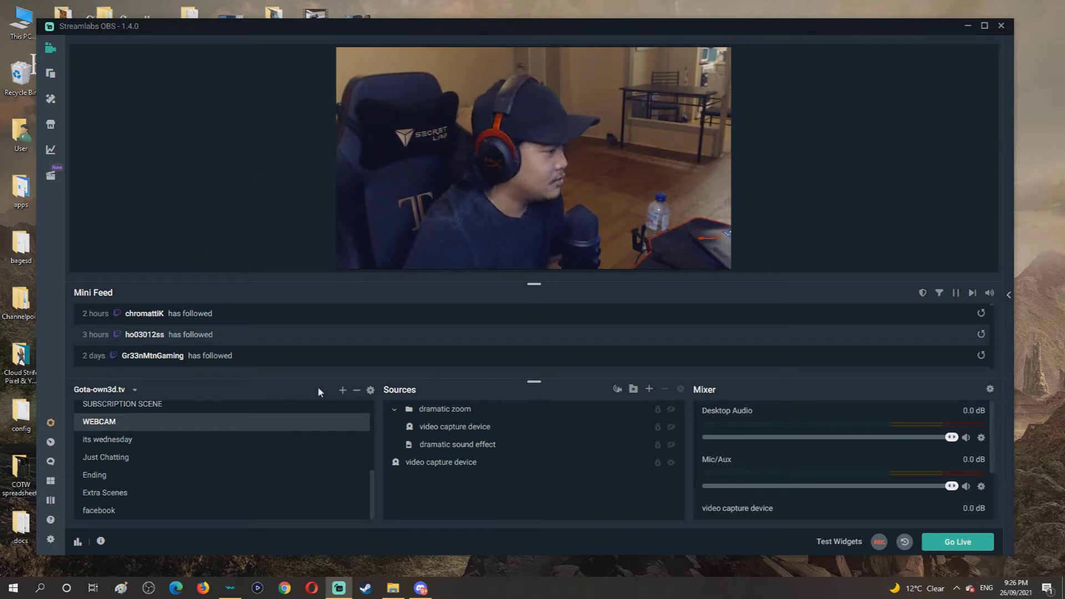
click(343, 391)
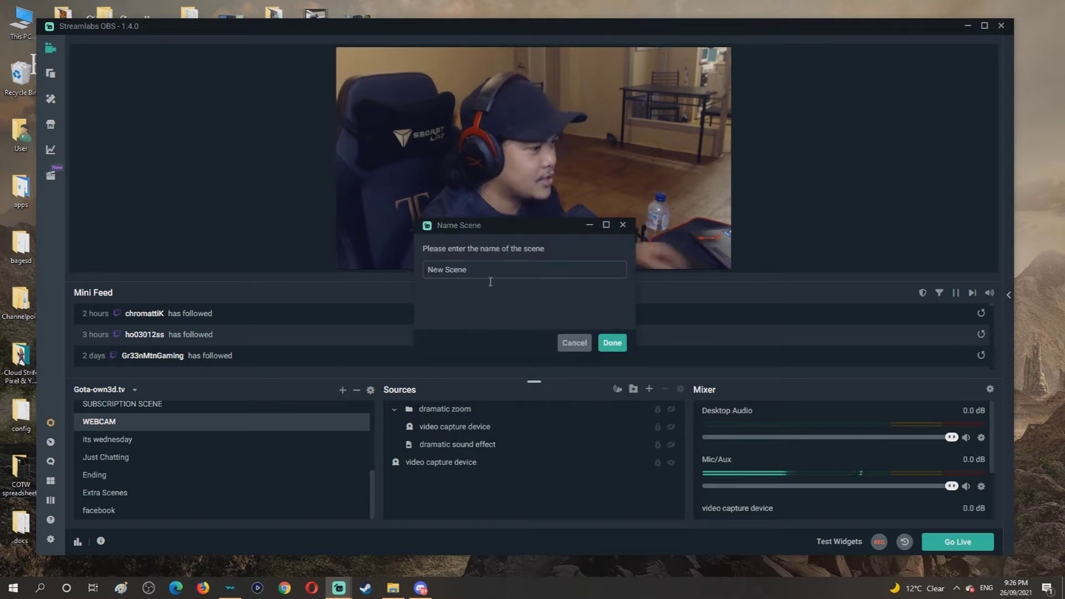
text(wed)
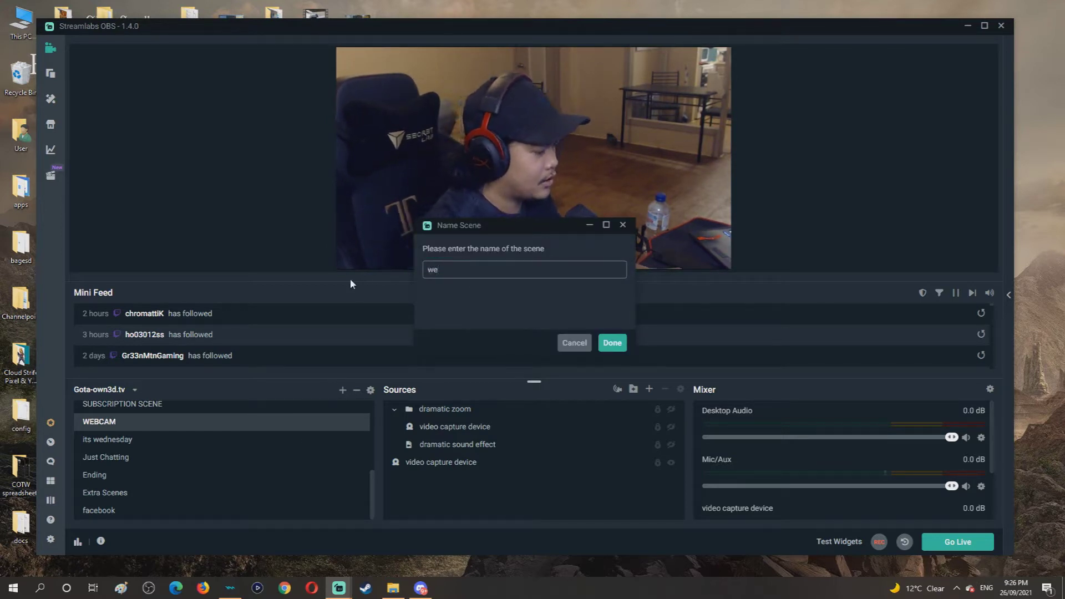
key(BackSpace)
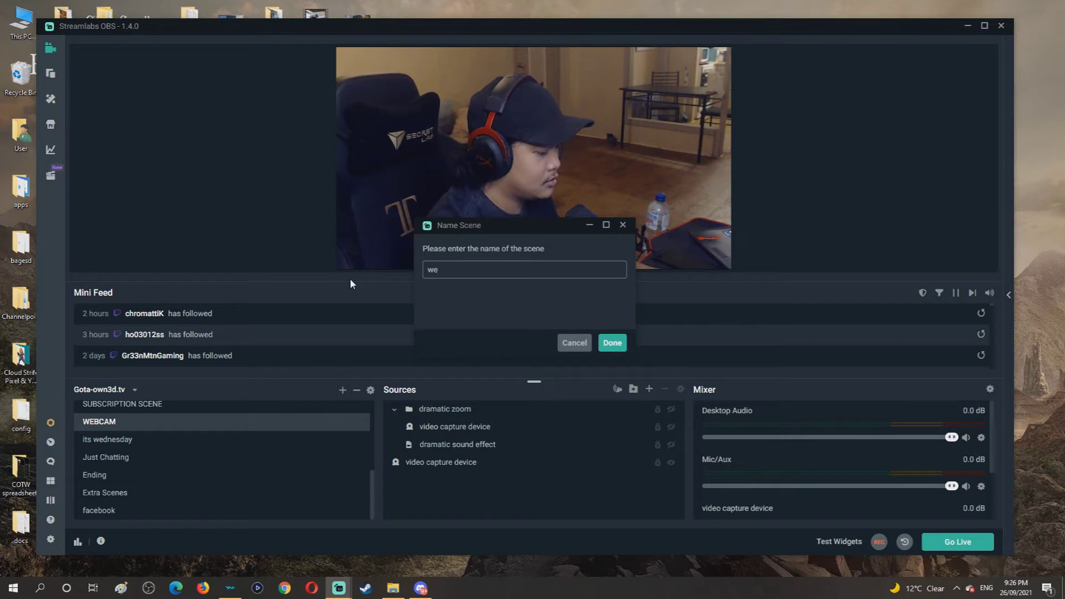
text(bcam2)
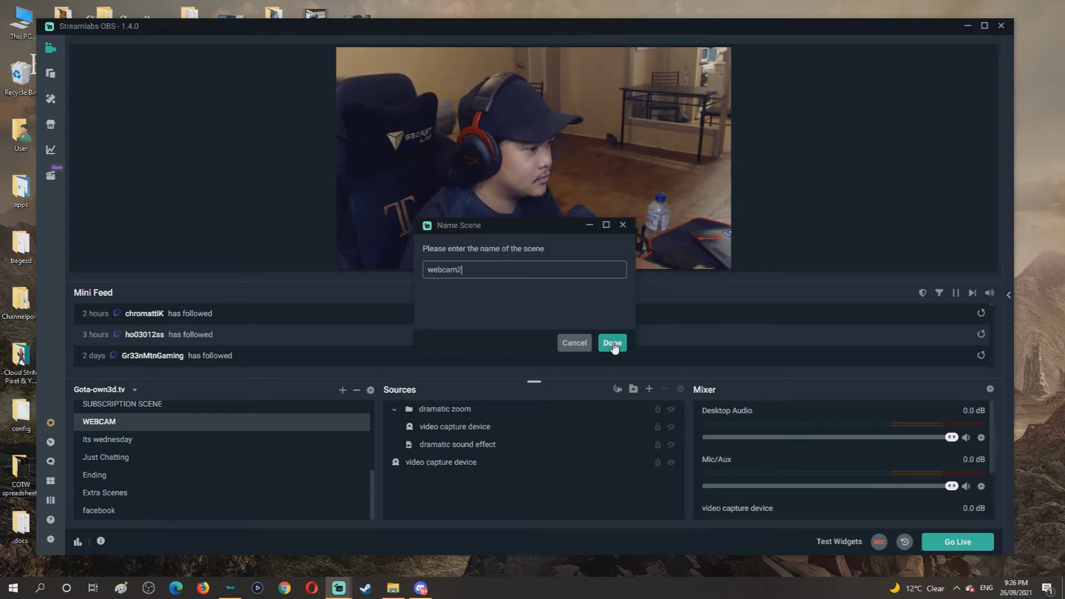
click(613, 344)
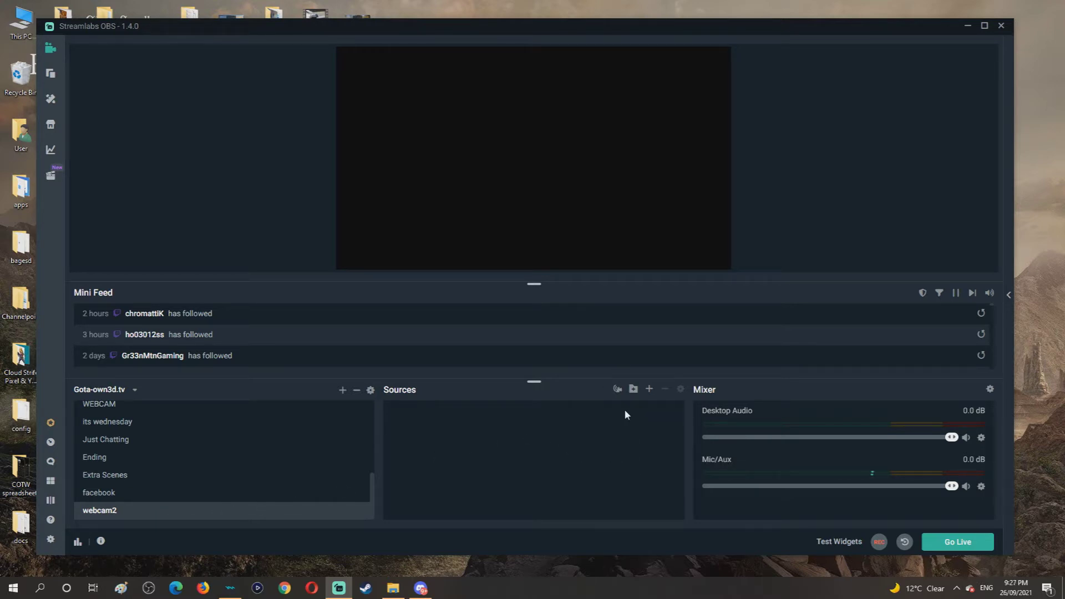
- Add the existing video capture device to webcam2 and fit it to the screen
click(653, 390)
click(413, 364)
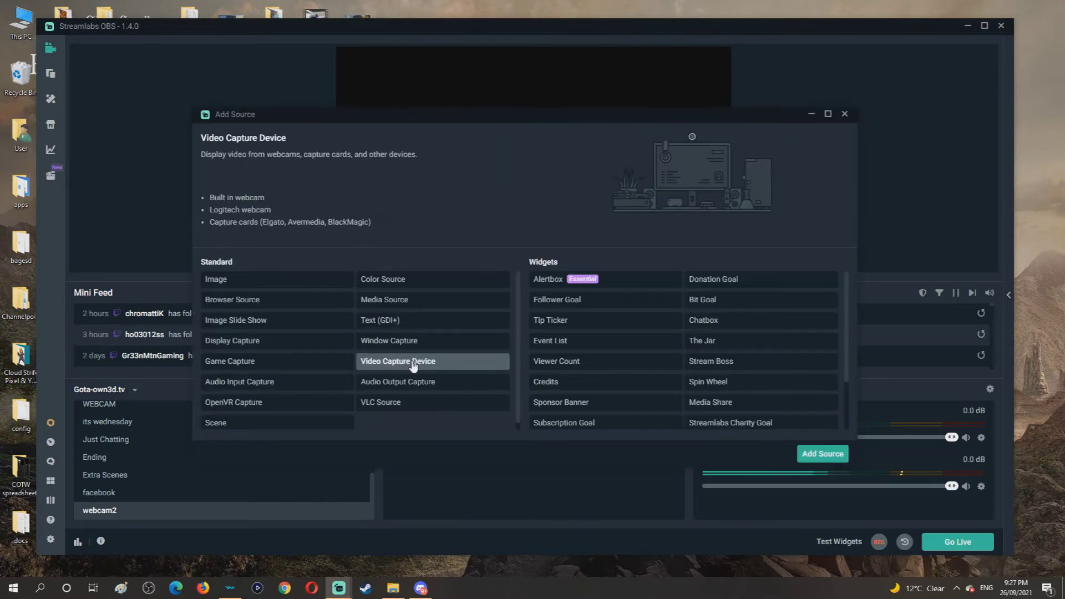
click(823, 454)
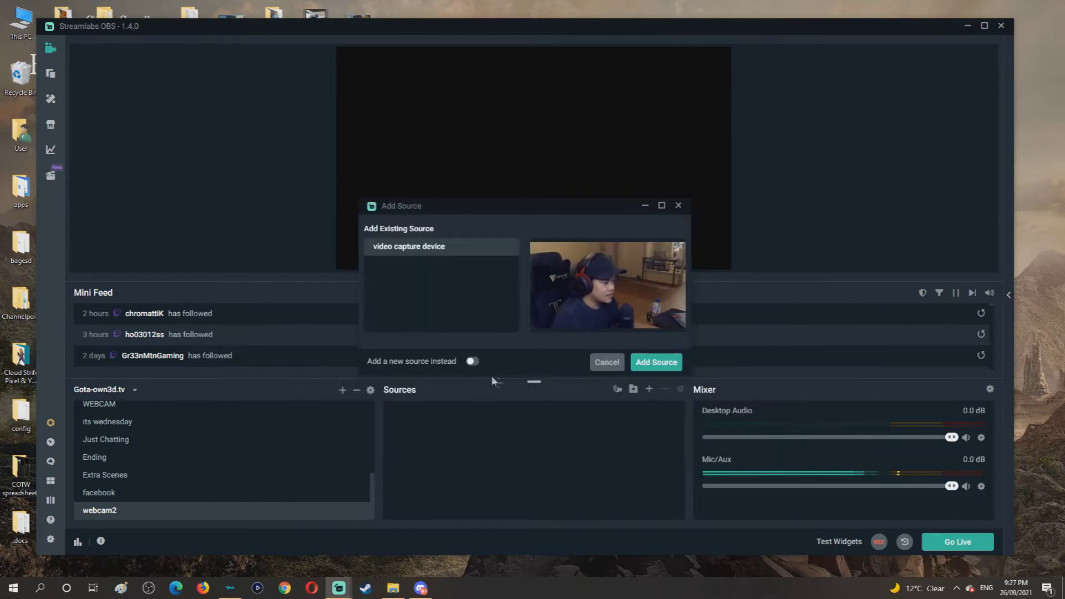
click(660, 369)
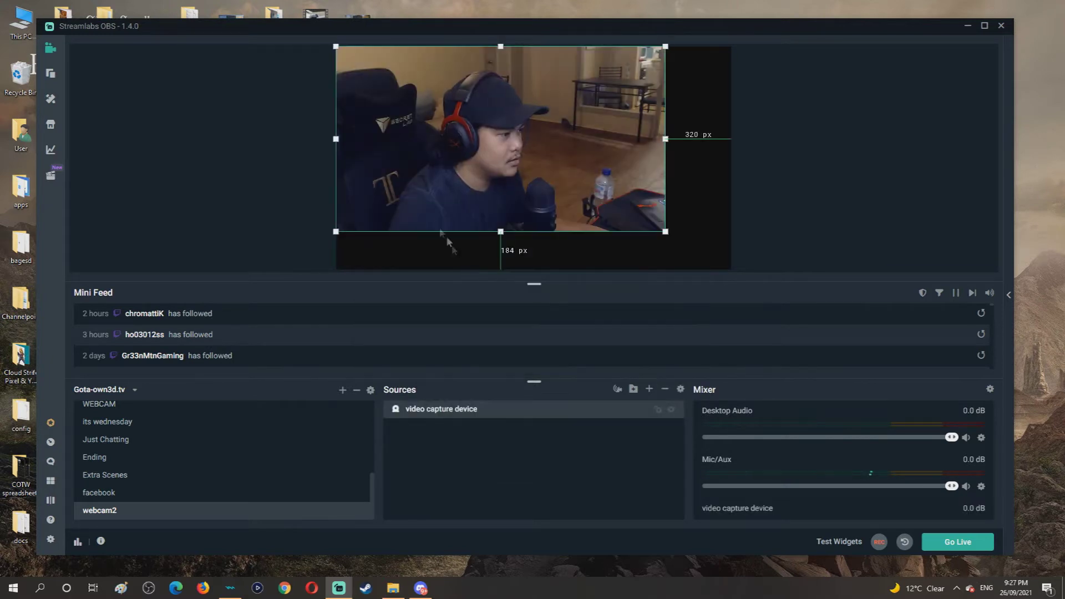
right_click(525, 408)
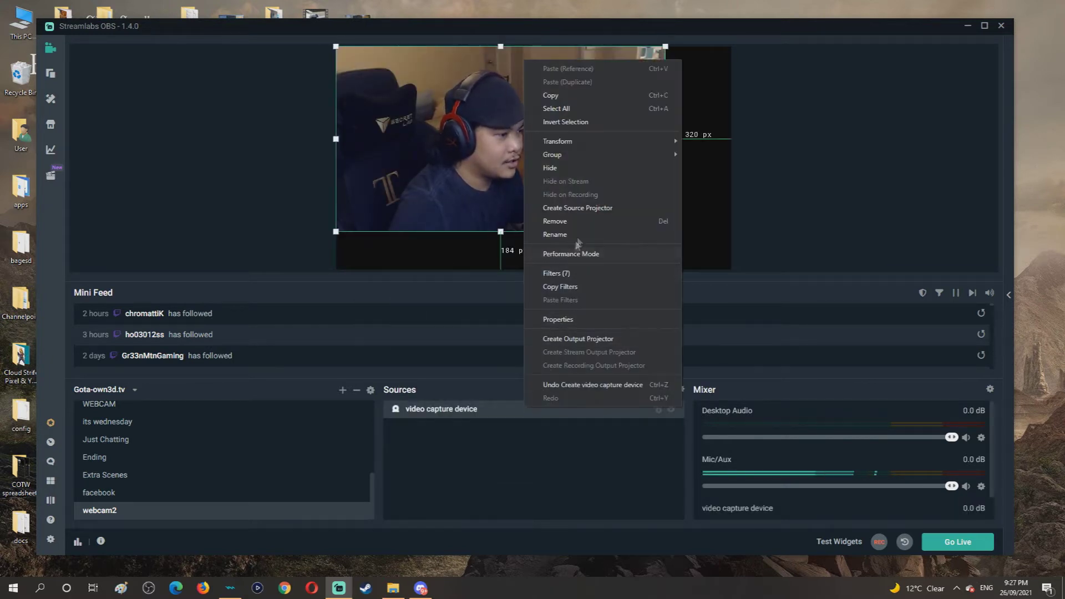
mouse_move(557, 141)
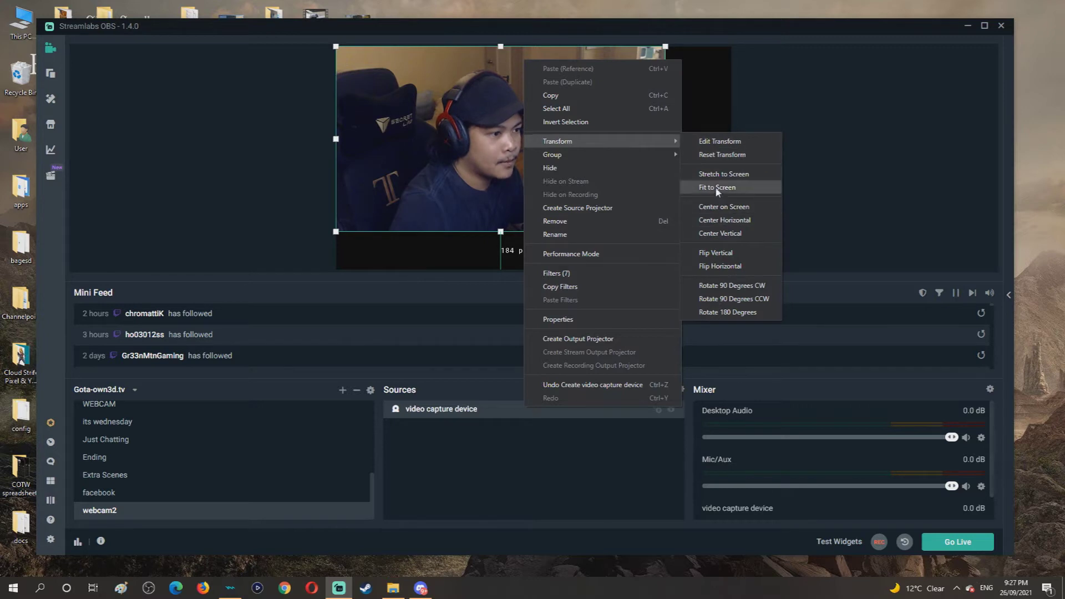
click(715, 187)
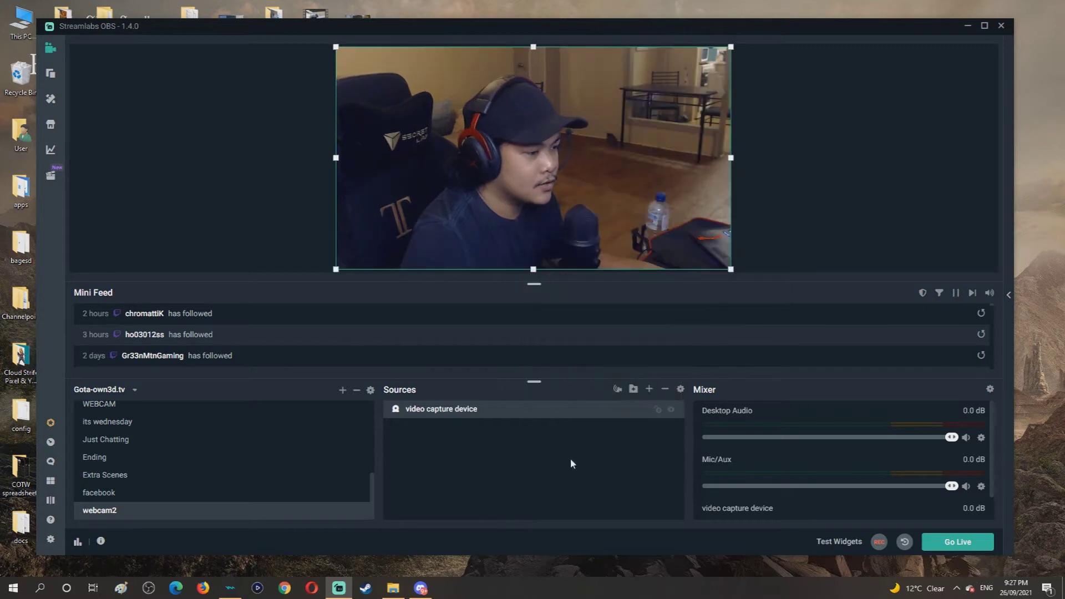
click(649, 390)
- Add the existing webcam a second time and enlarge it past the canvas into a face close-up
click(397, 361)
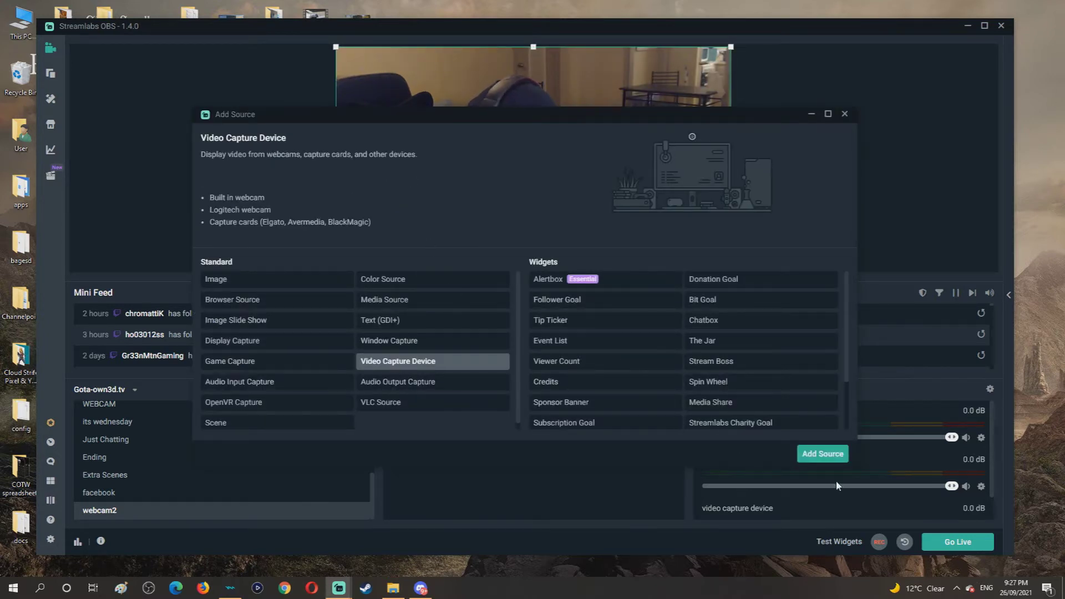
click(822, 455)
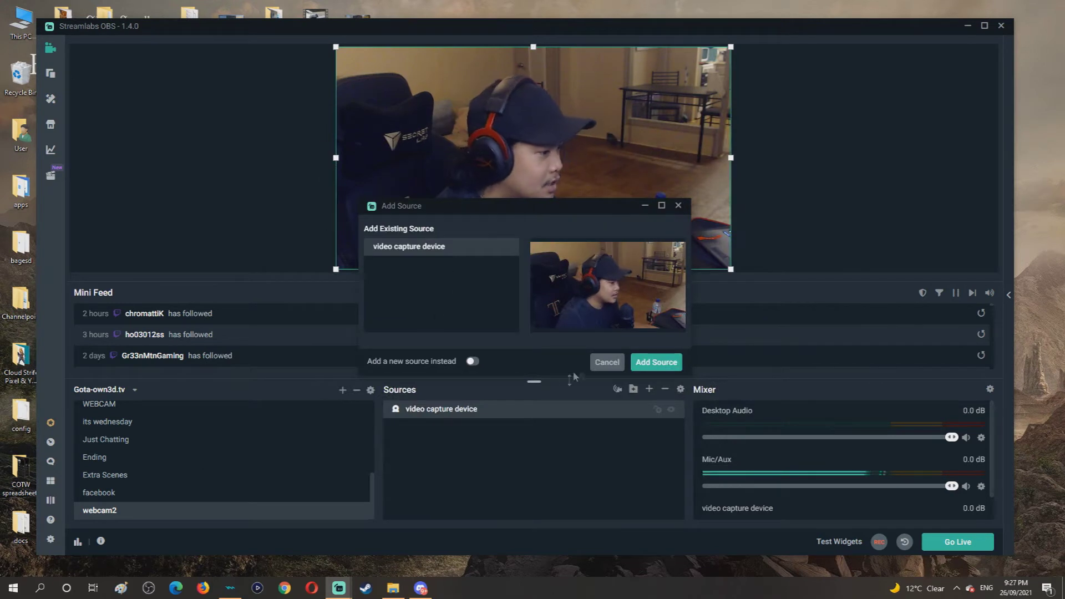
click(661, 361)
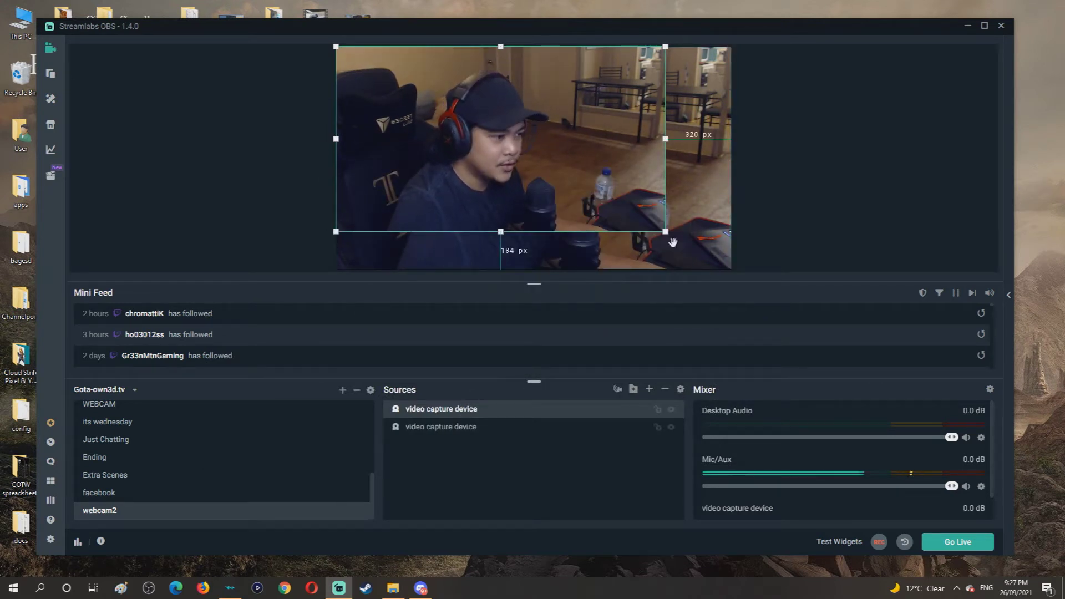
drag(666, 244, 494, 242)
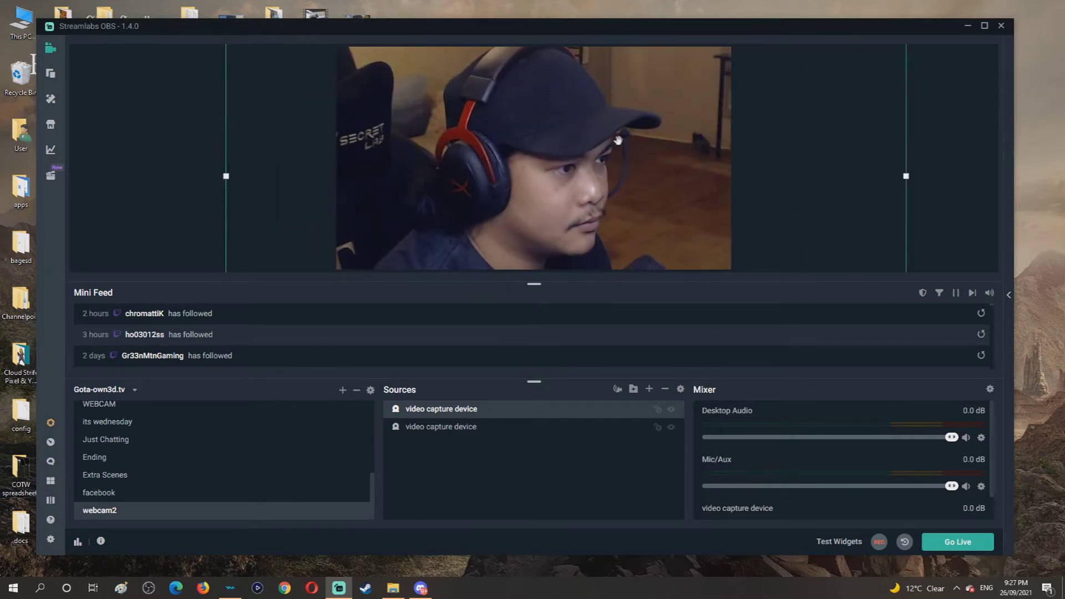
drag(643, 140, 932, 49)
mouse_move(612, 152)
mouse_down()
mouse_move(574, 152)
mouse_move(588, 147)
mouse_up()
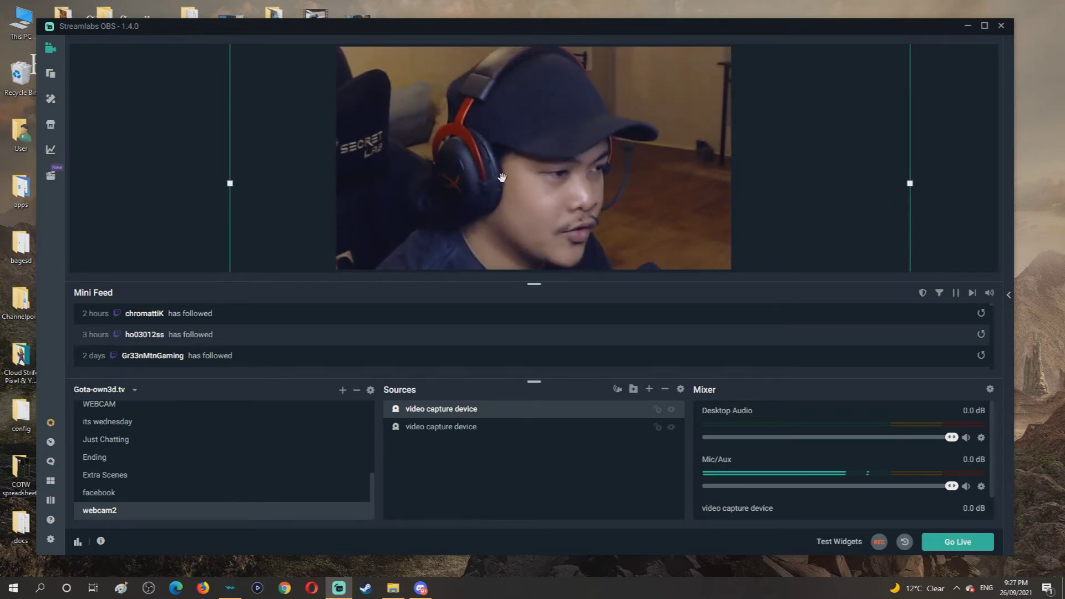
drag(528, 174, 557, 183)
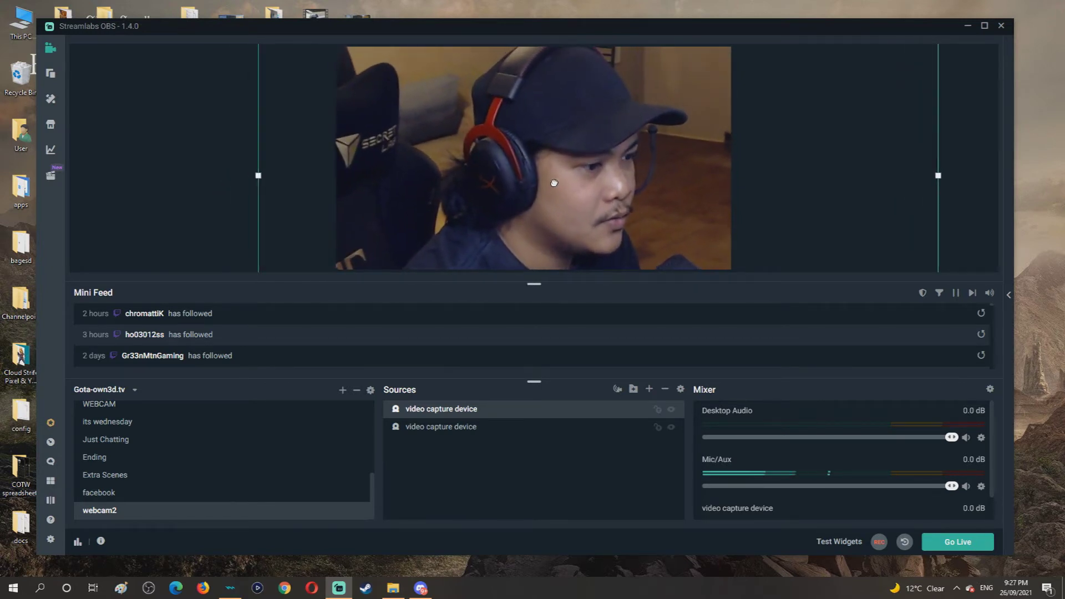
click(451, 427)
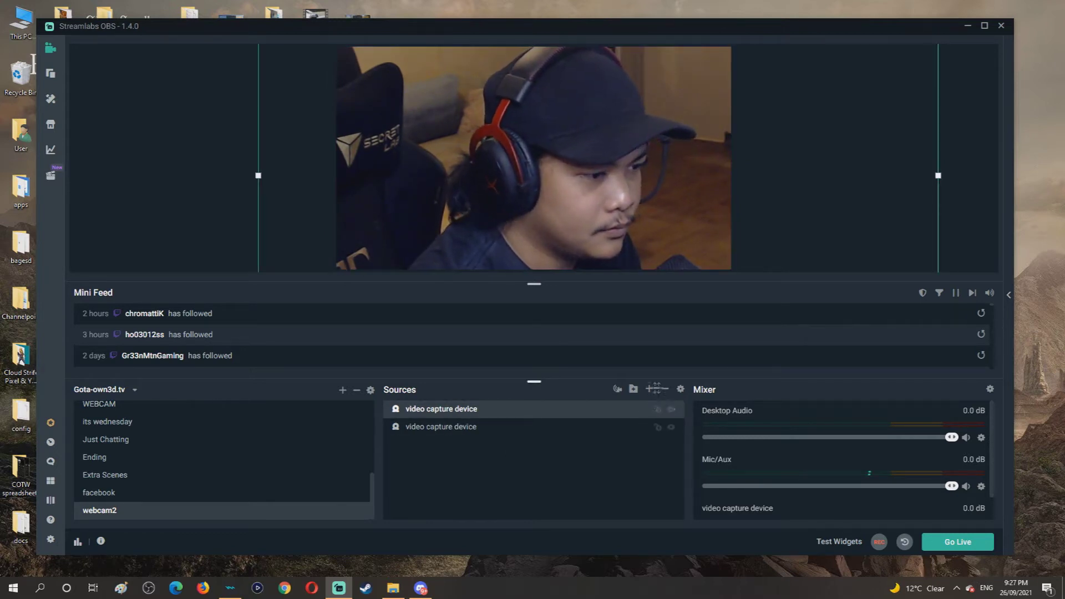
click(634, 389)
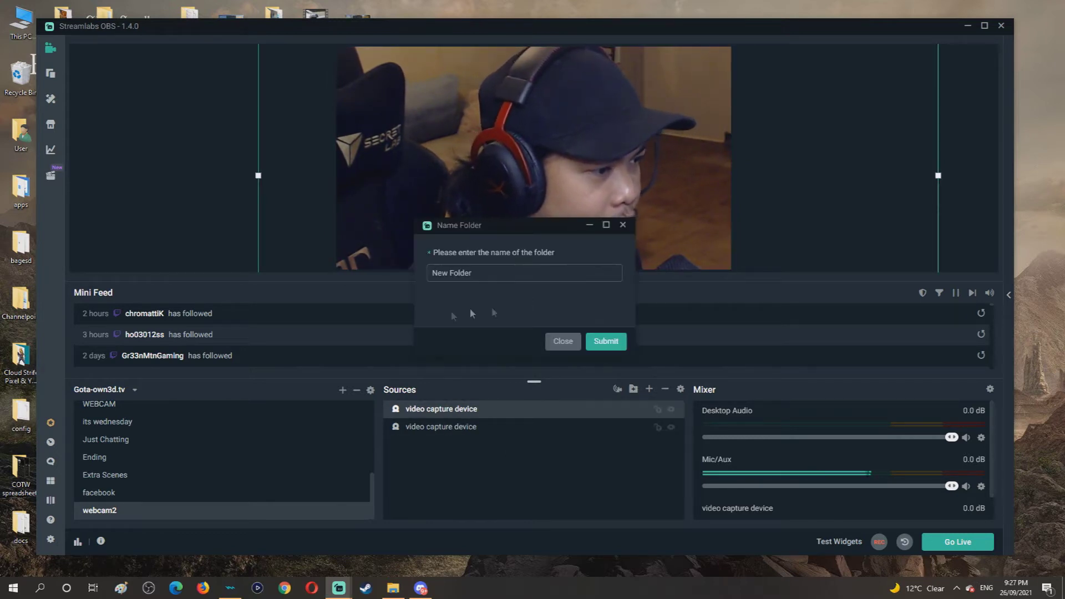
key(ctrl+a)
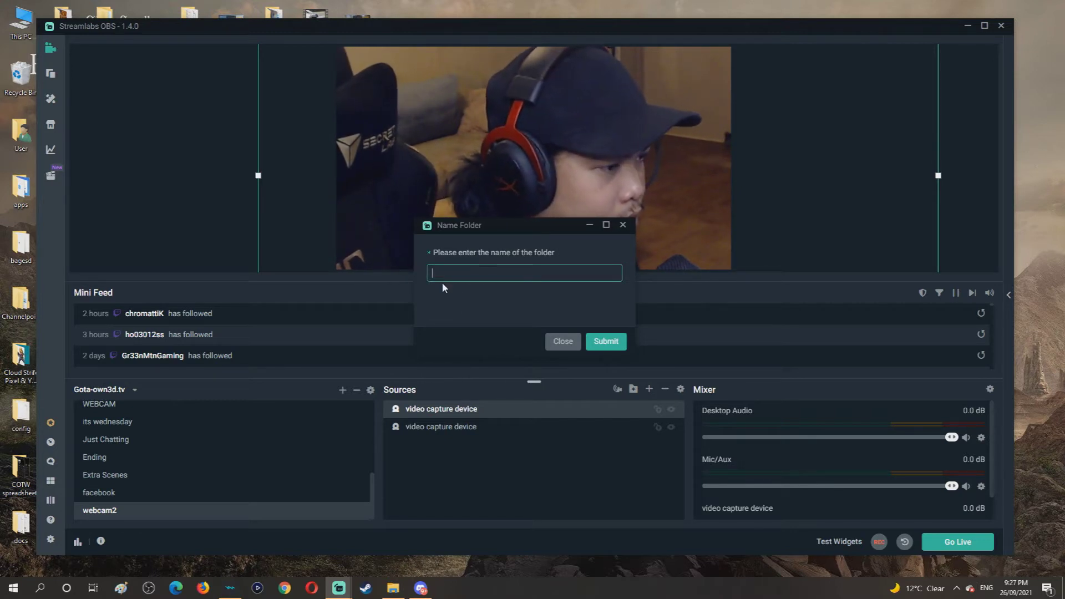
text(zoom eff)
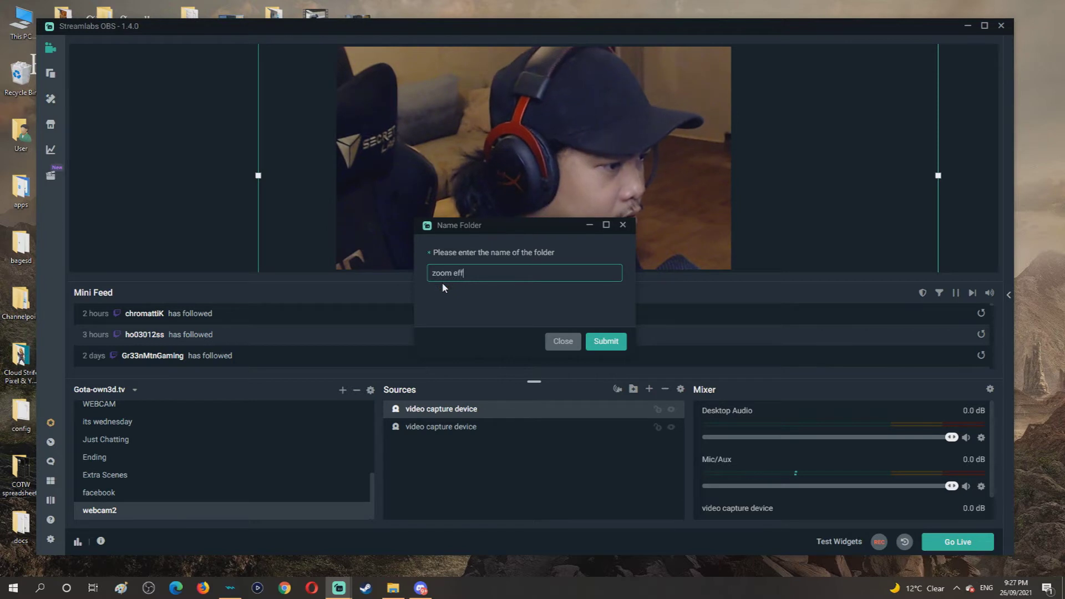
text(t)
key(Return)
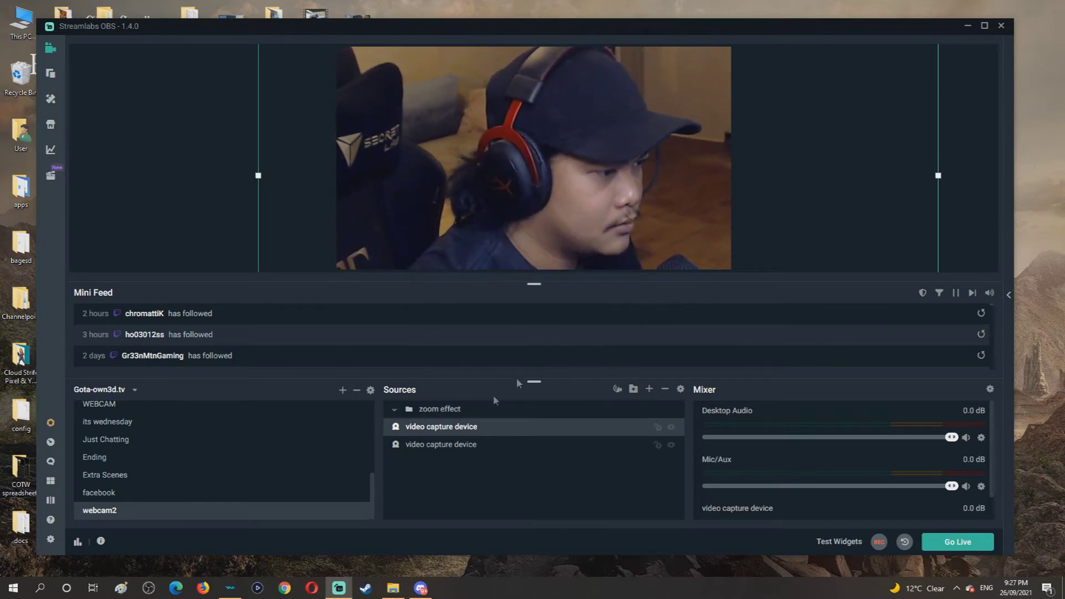
drag(447, 422, 396, 413)
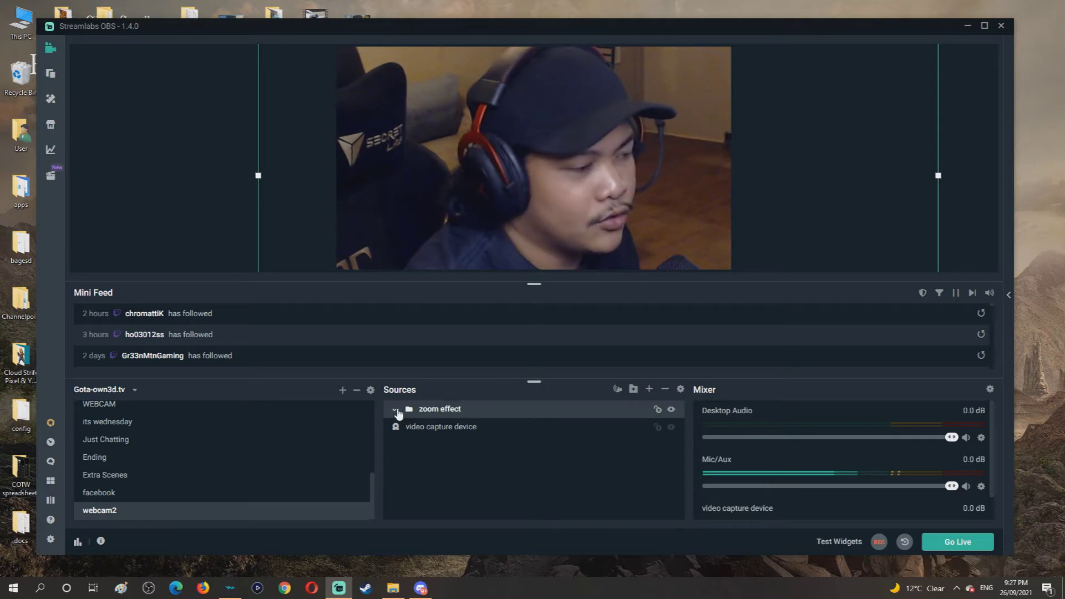
click(396, 412)
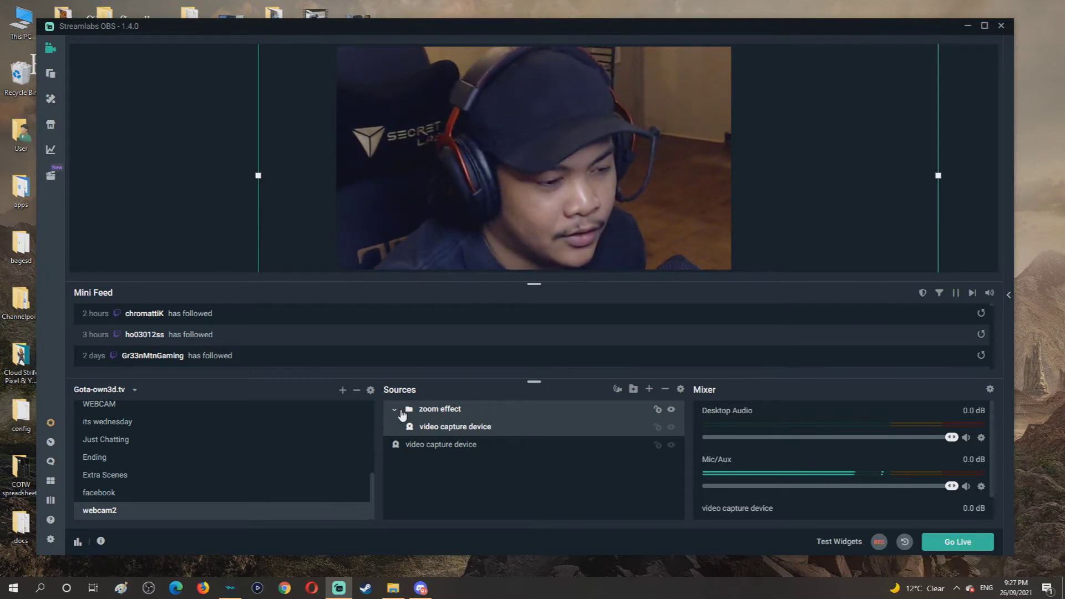
double_click(400, 413)
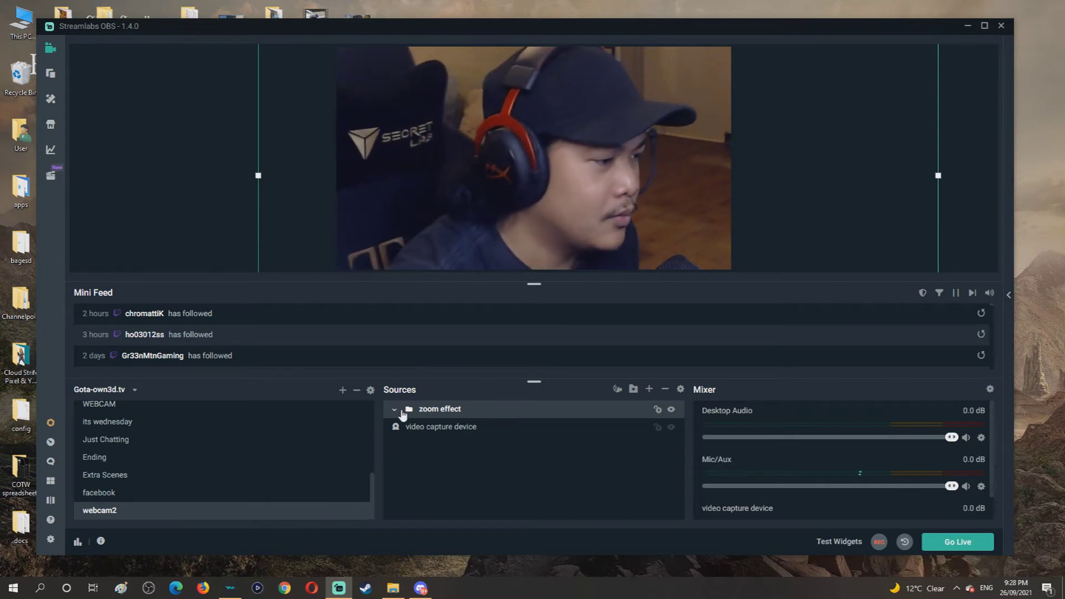
click(630, 495)
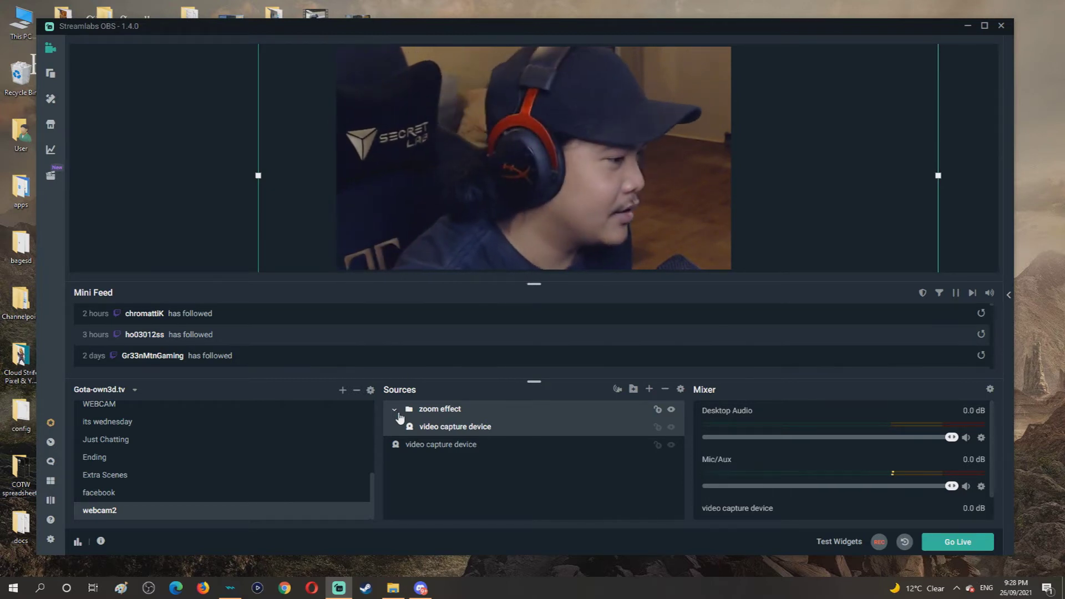
click(224, 227)
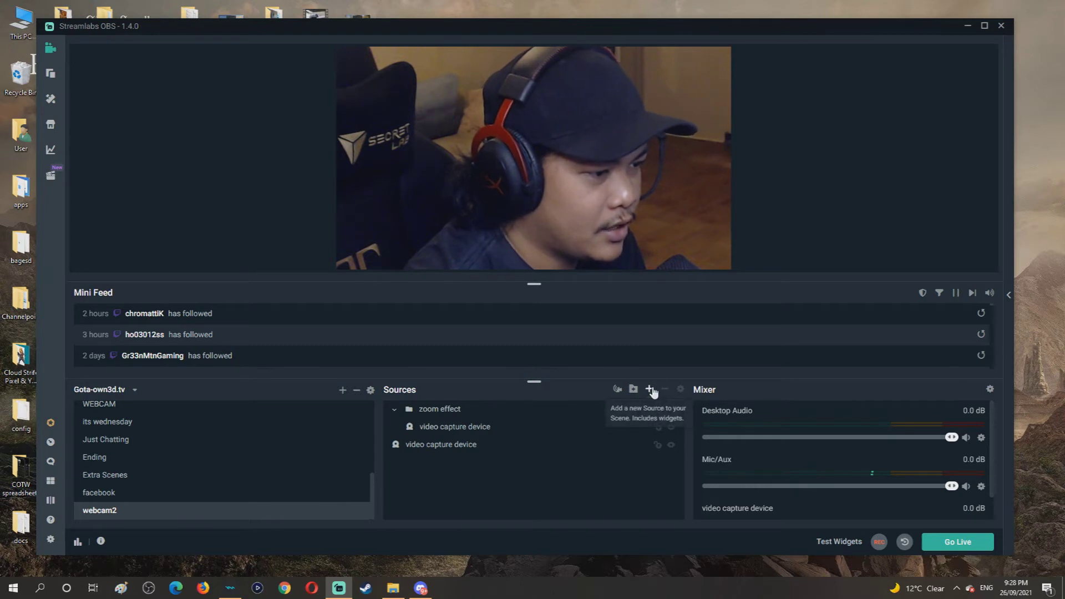
- Create a new media source named 'sound effect' in webcam2
click(651, 390)
click(428, 302)
click(822, 452)
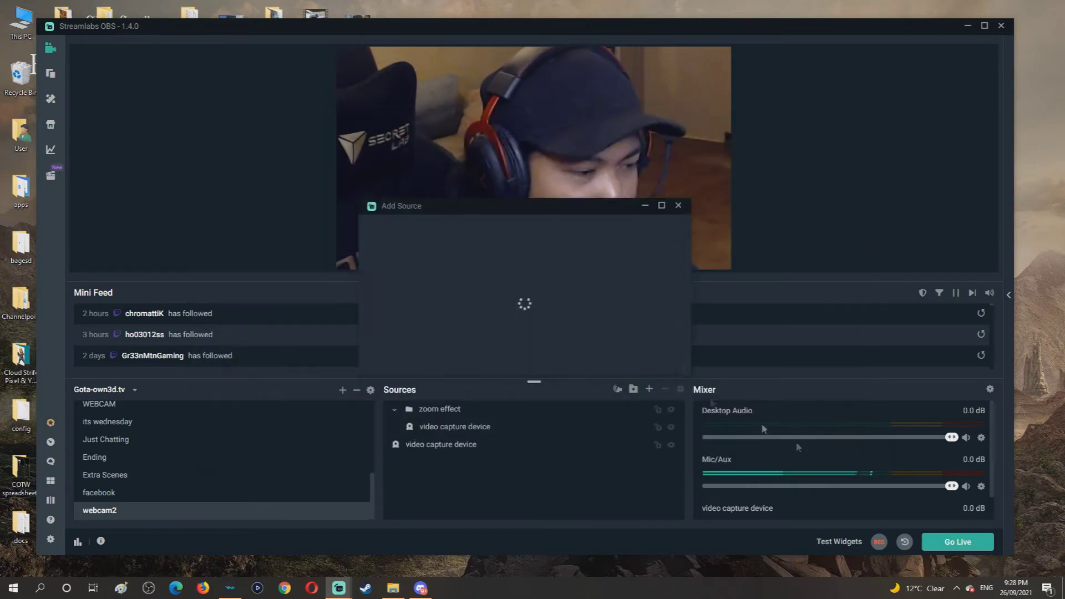
click(473, 361)
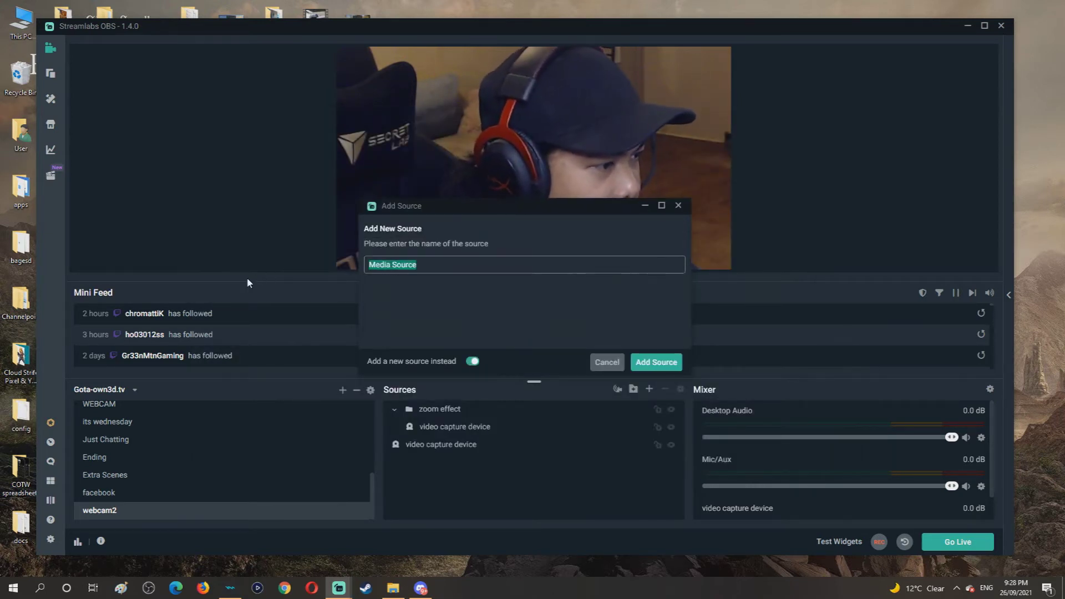
text(zoom eff)
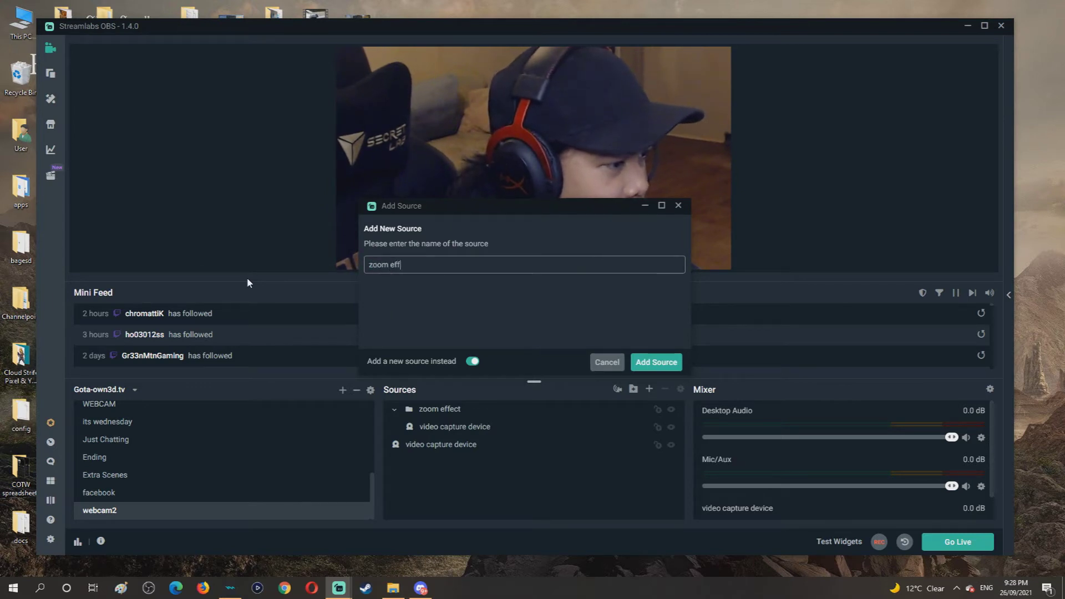
text(cet so)
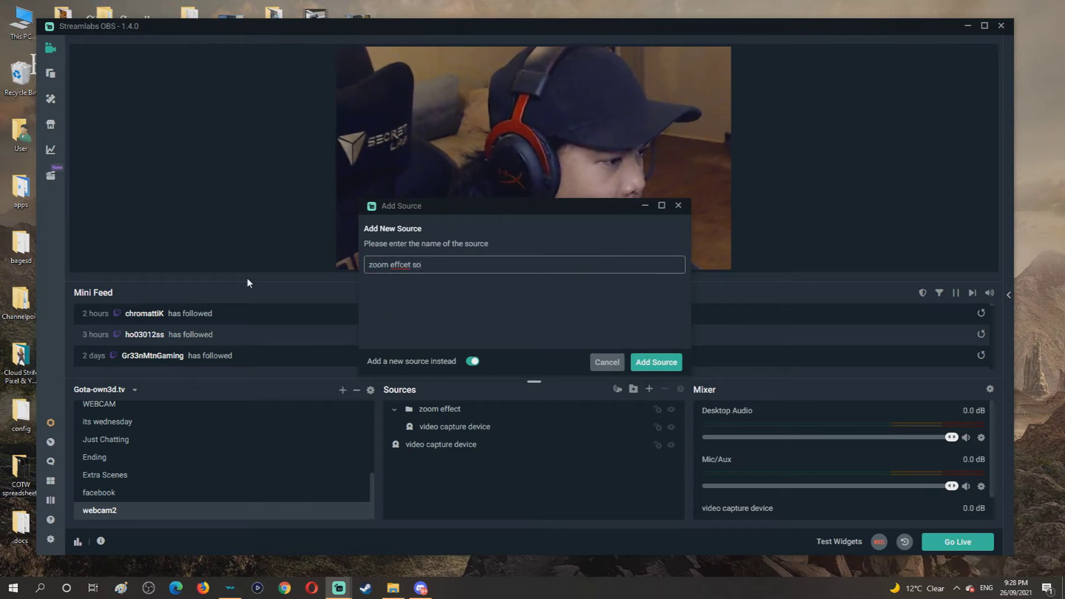
key(BackSpace)
key(BackSpace)
key(BackSpace)
key(BackSpace)
key(BackSpace)
text(sound)
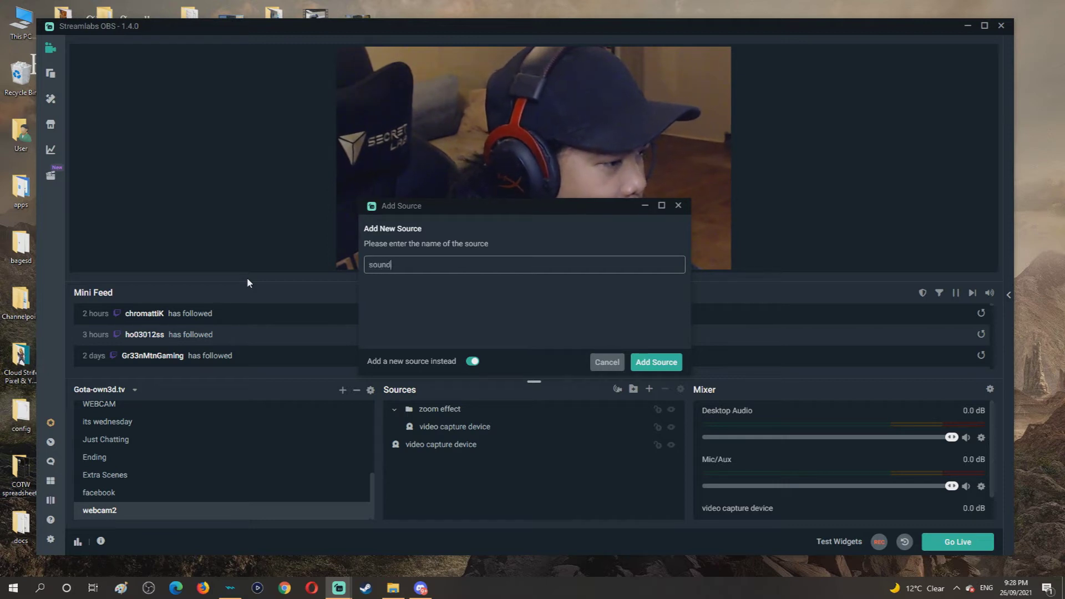
text( effcet)
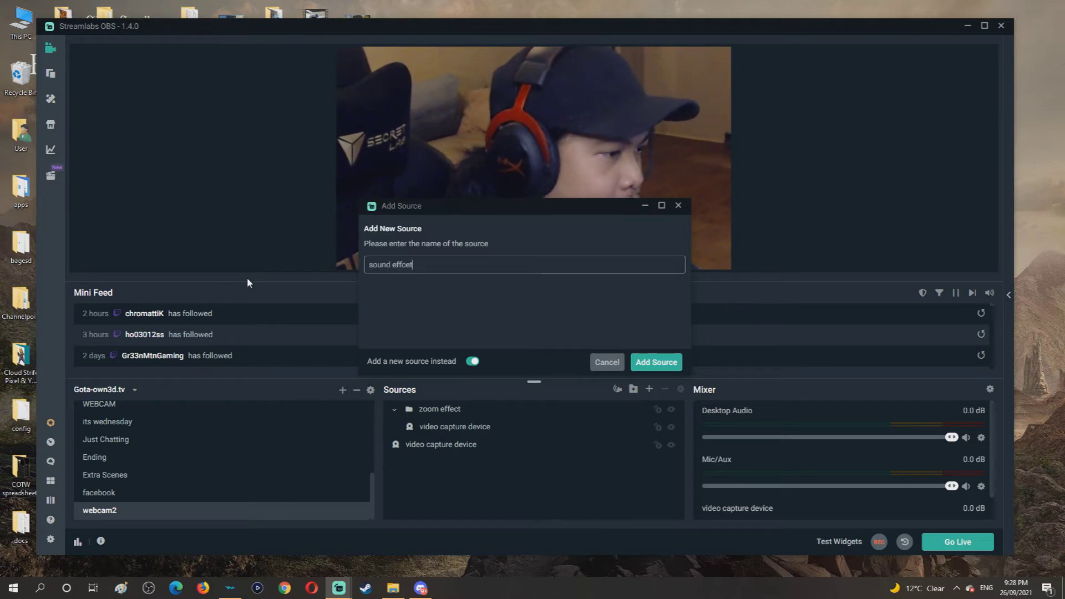
key(BackSpace)
key(BackSpace)
key(BackSpace)
text(ect)
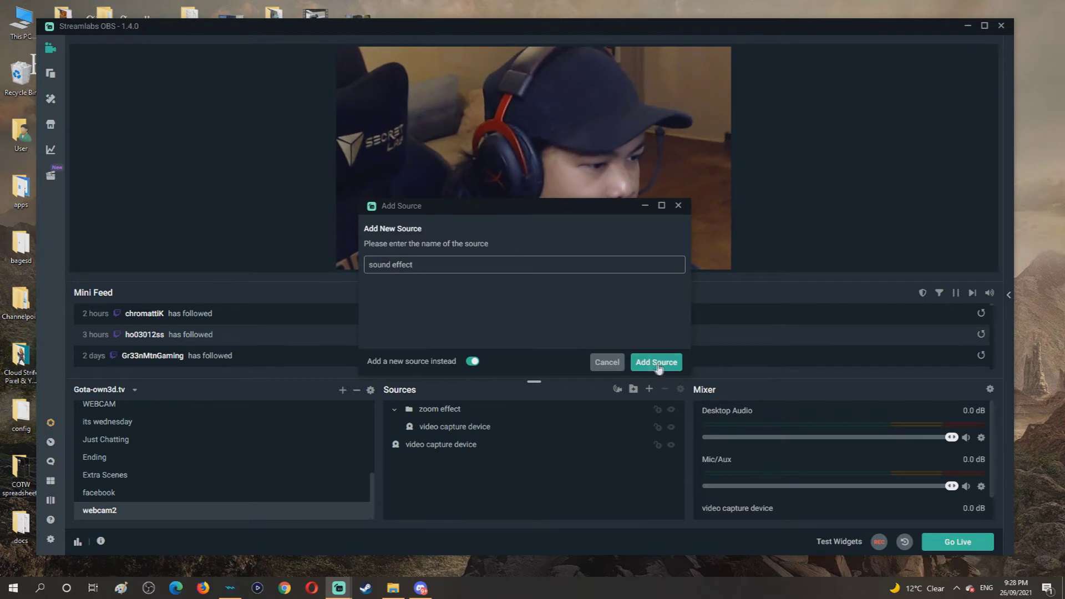
click(656, 364)
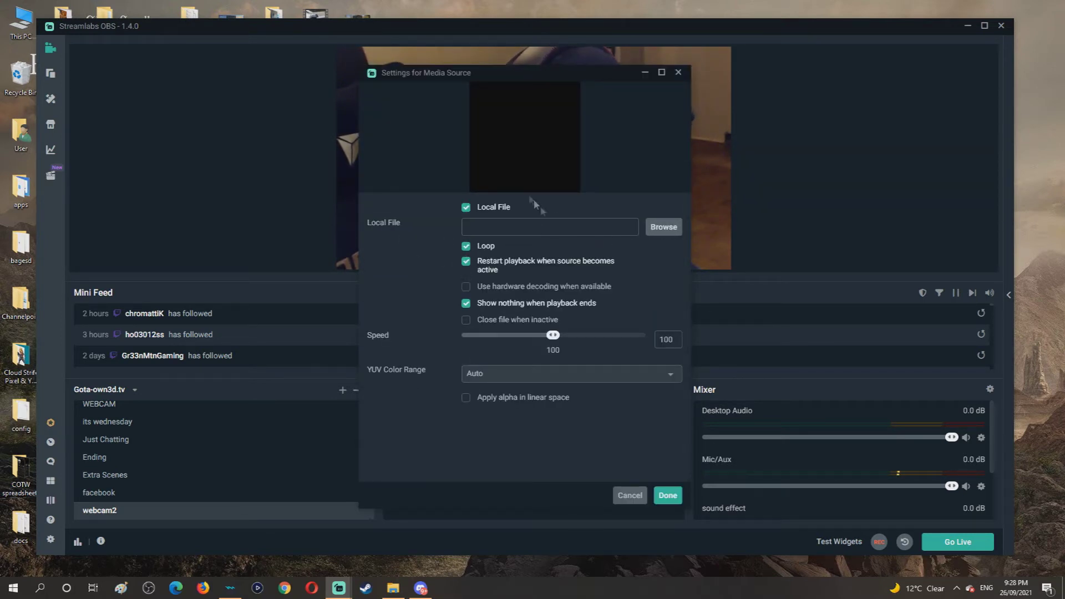
- Load the DUN DUN DUUUN sound file into the media source and save
click(172, 127)
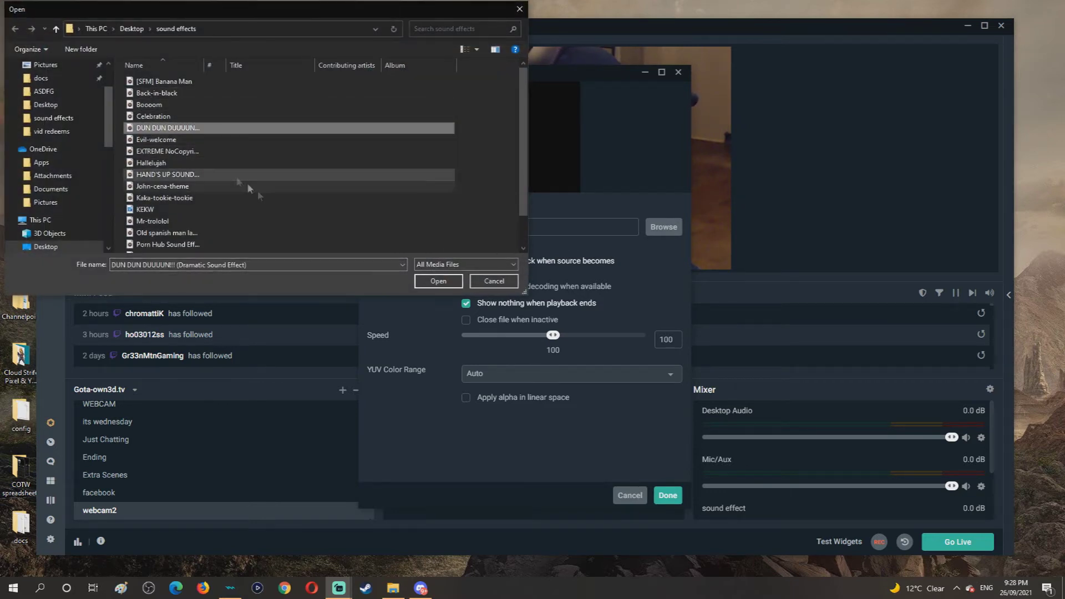
click(438, 282)
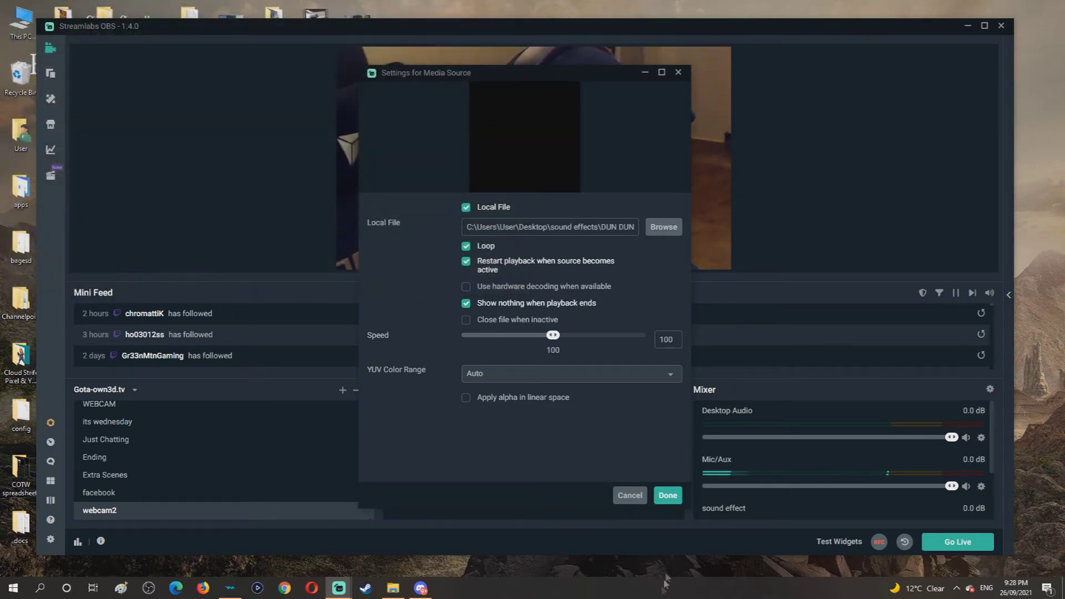
click(668, 496)
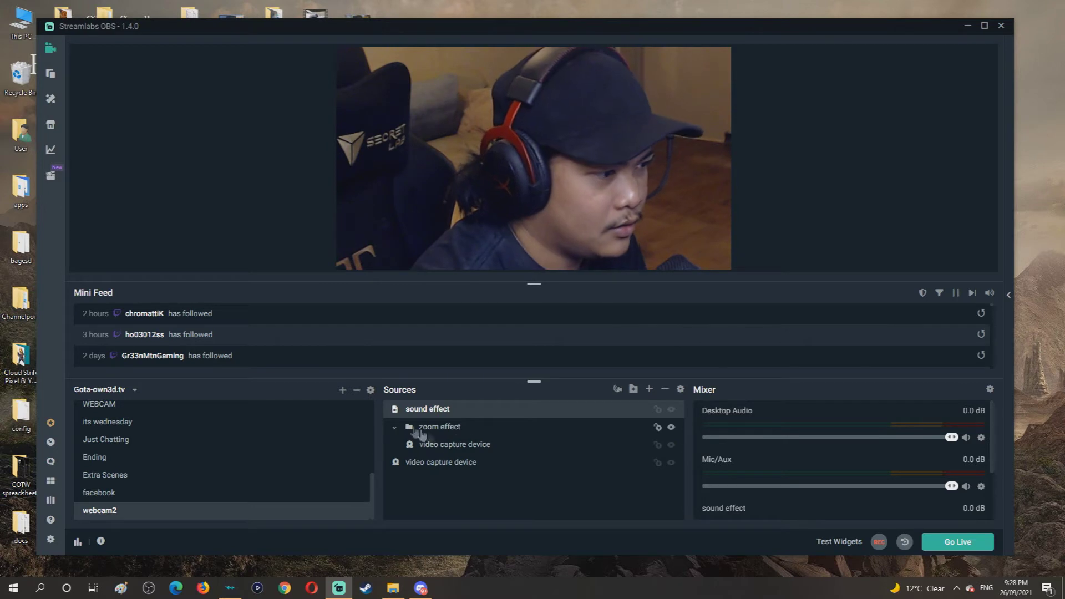
- Move sound effect into the zoom effect folder, then hide the zoomed webcam and sound effect
drag(427, 408, 460, 424)
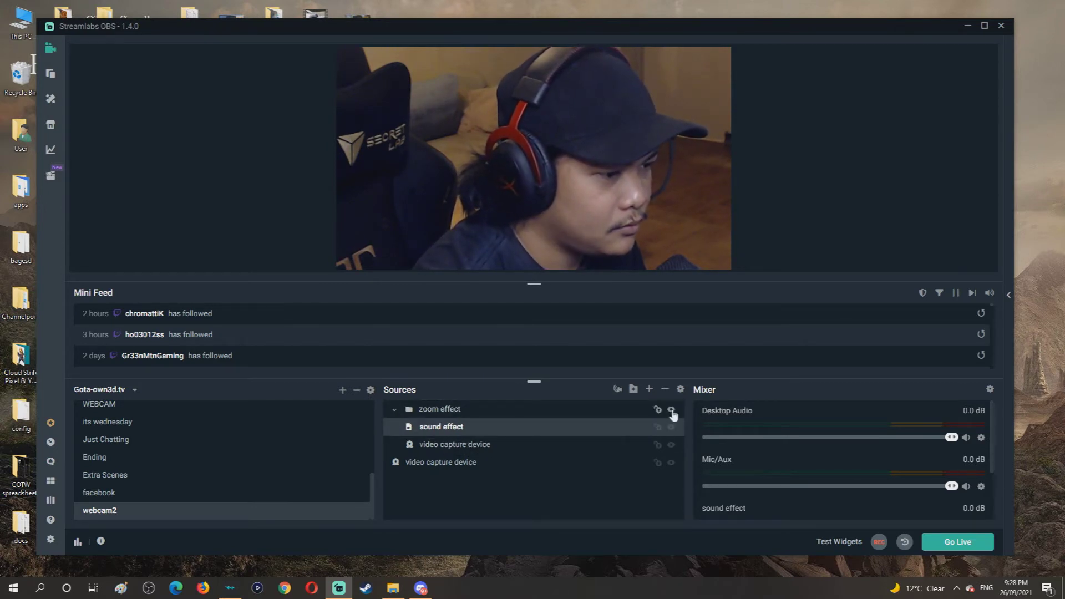
click(433, 410)
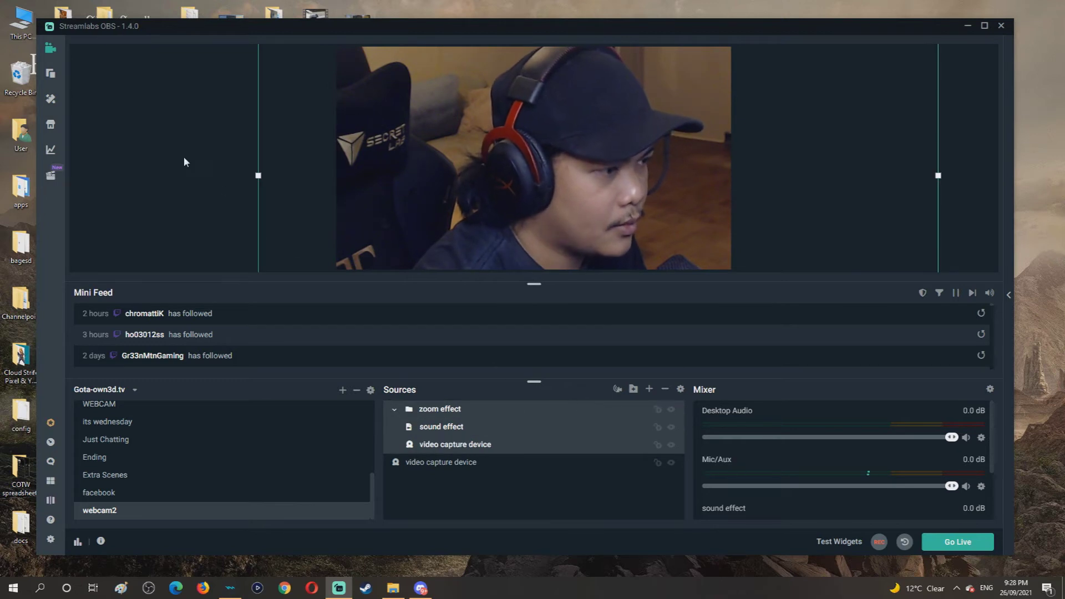
click(671, 445)
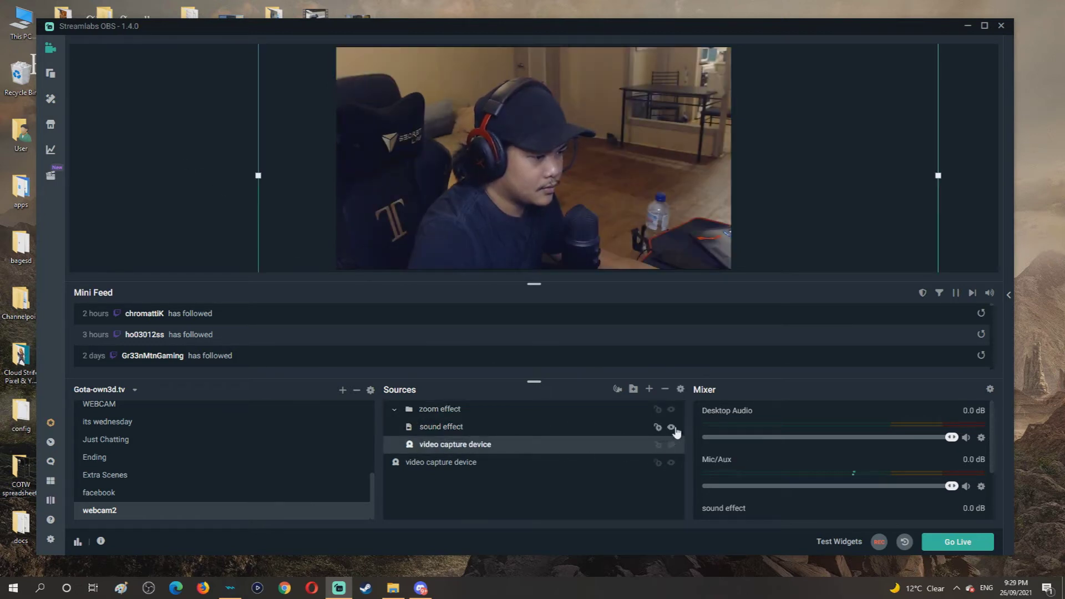
click(672, 427)
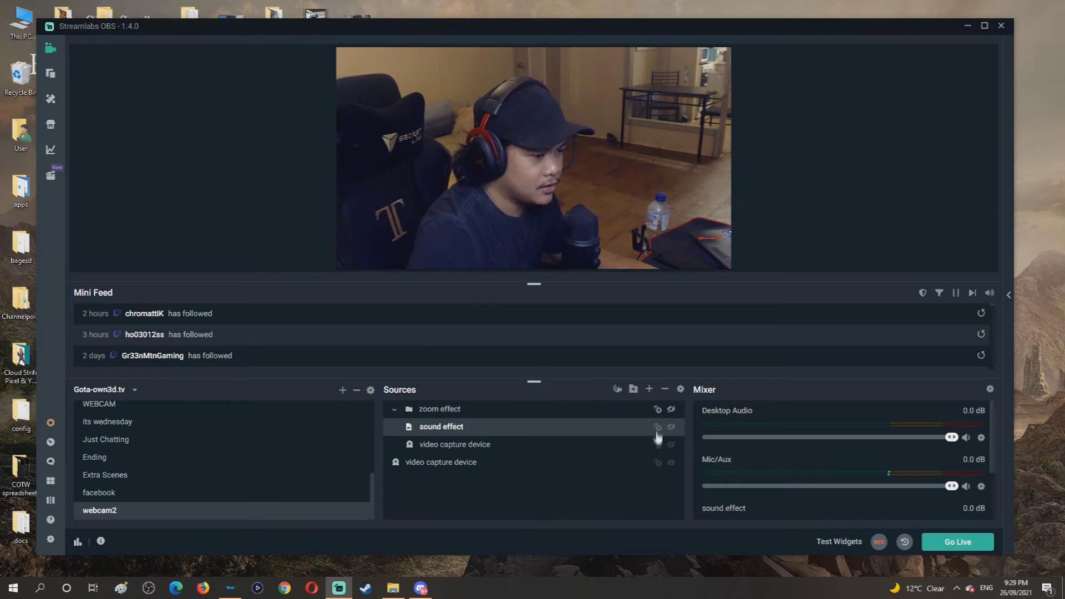
click(310, 220)
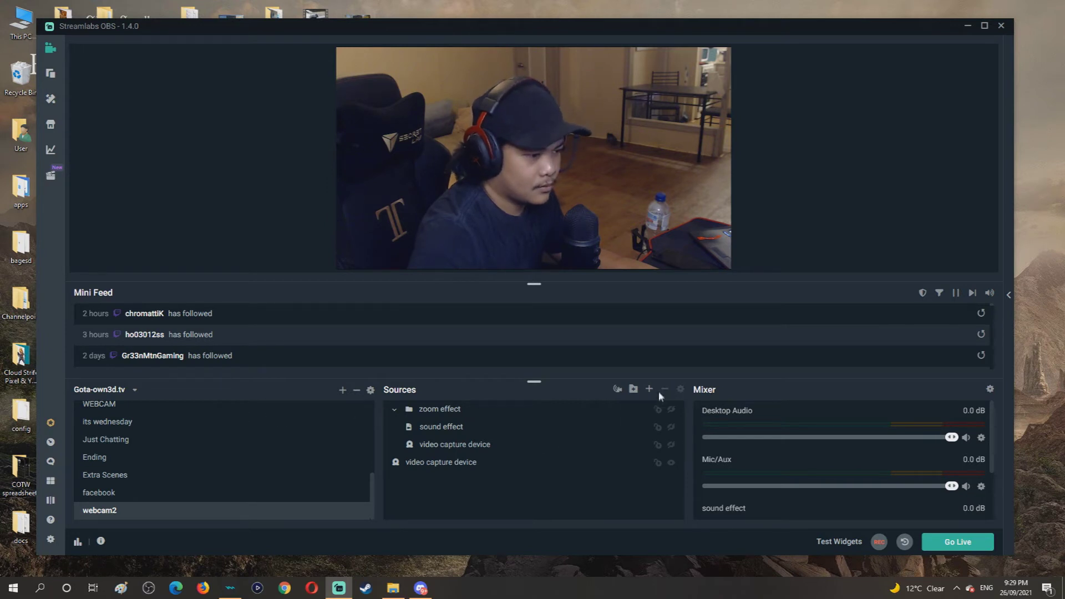
click(50, 539)
- Assign Numpad2 as the show/hide hotkey for webcam2's sound effect and video capture device
click(335, 208)
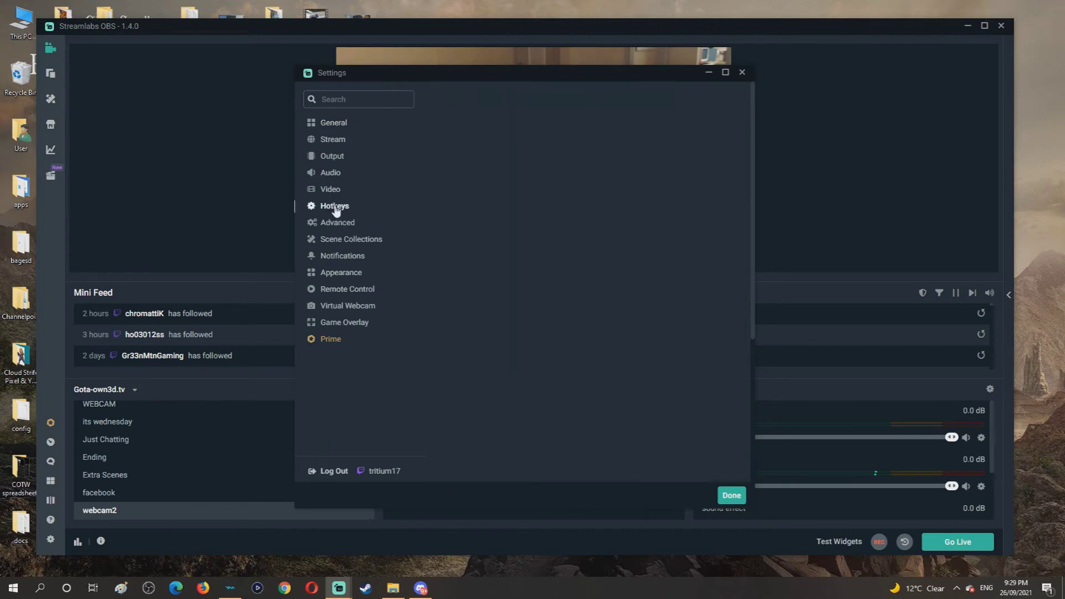
scroll(517, 216, down, 3)
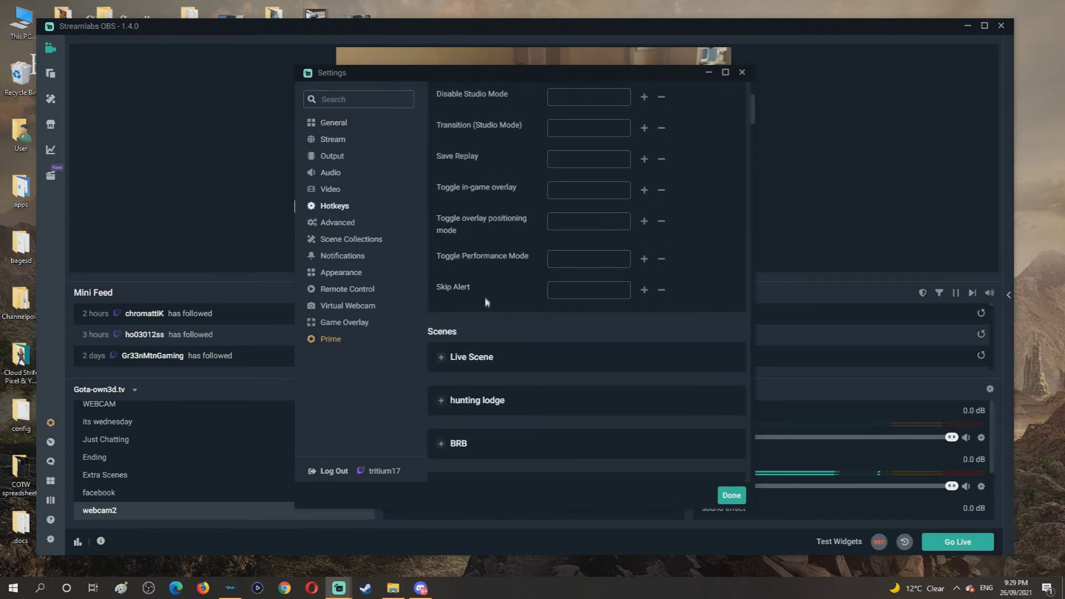
scroll(487, 302, down, 4)
scroll(500, 310, down, 5)
scroll(497, 333, down, 4)
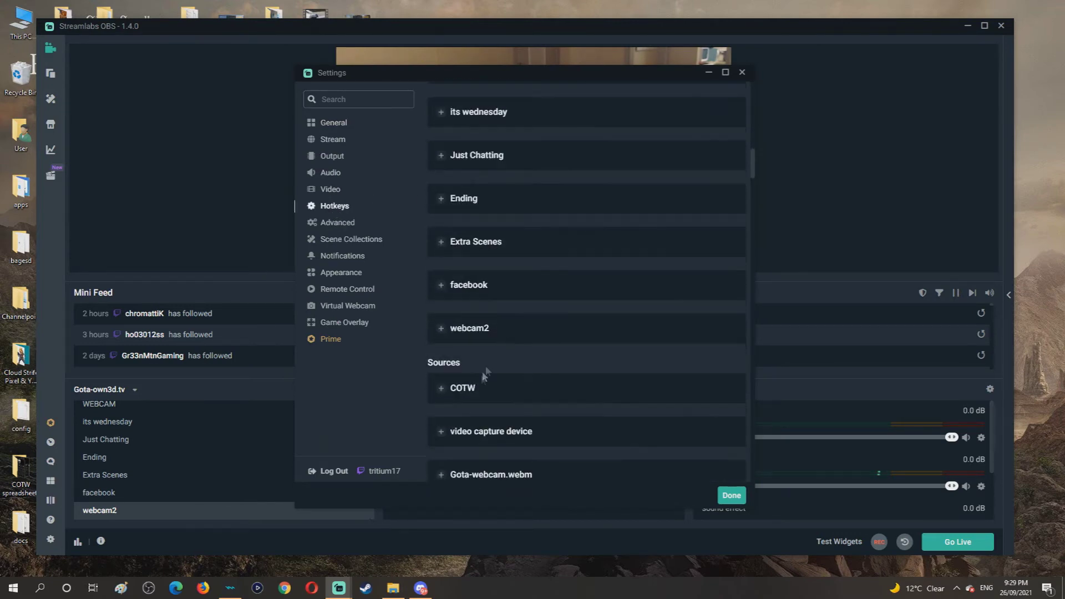
click(436, 336)
scroll(460, 289, down, 1)
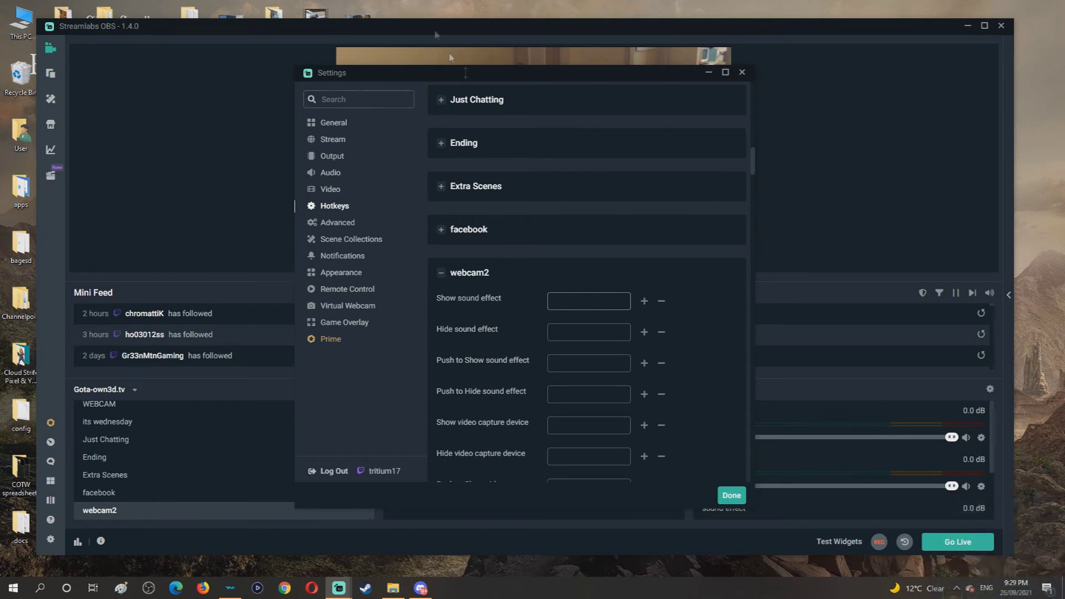
mouse_move(520, 77)
mouse_down()
mouse_move(642, 73)
mouse_move(544, 74)
mouse_up()
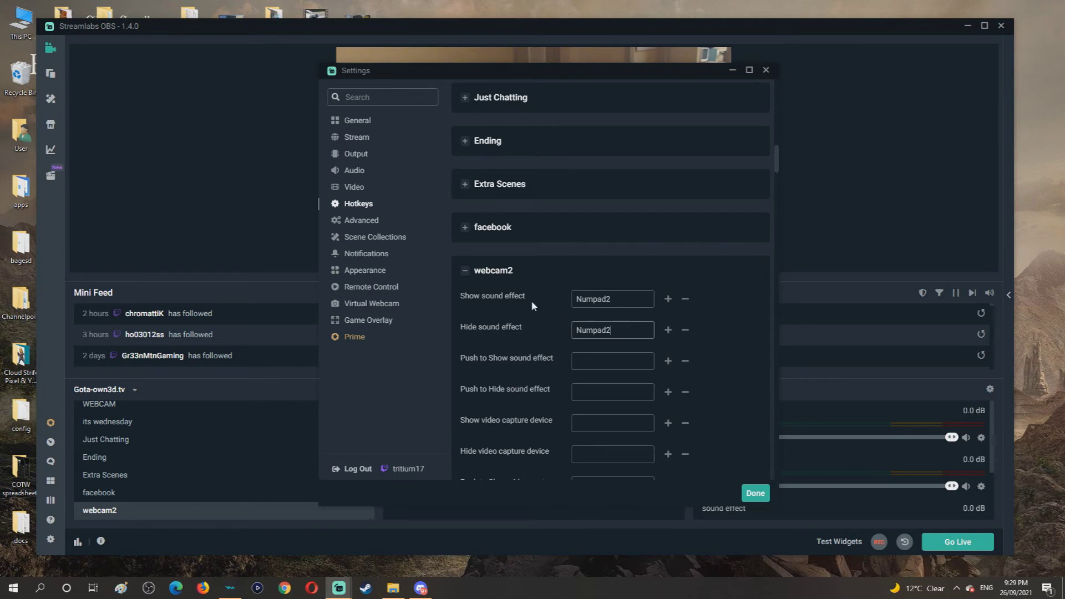
scroll(541, 294, down, 2)
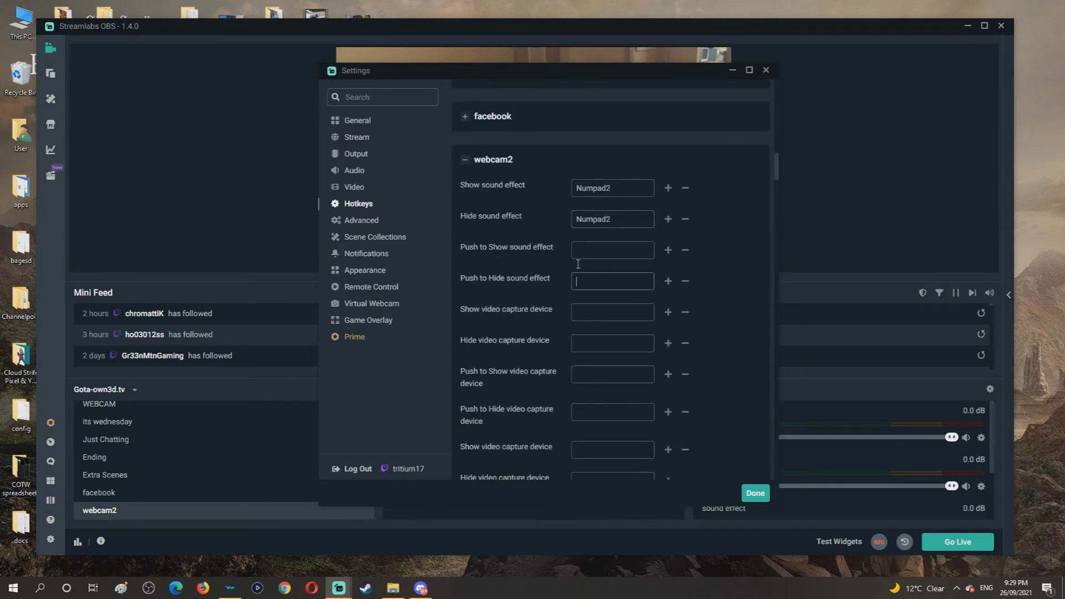
click(589, 320)
click(755, 494)
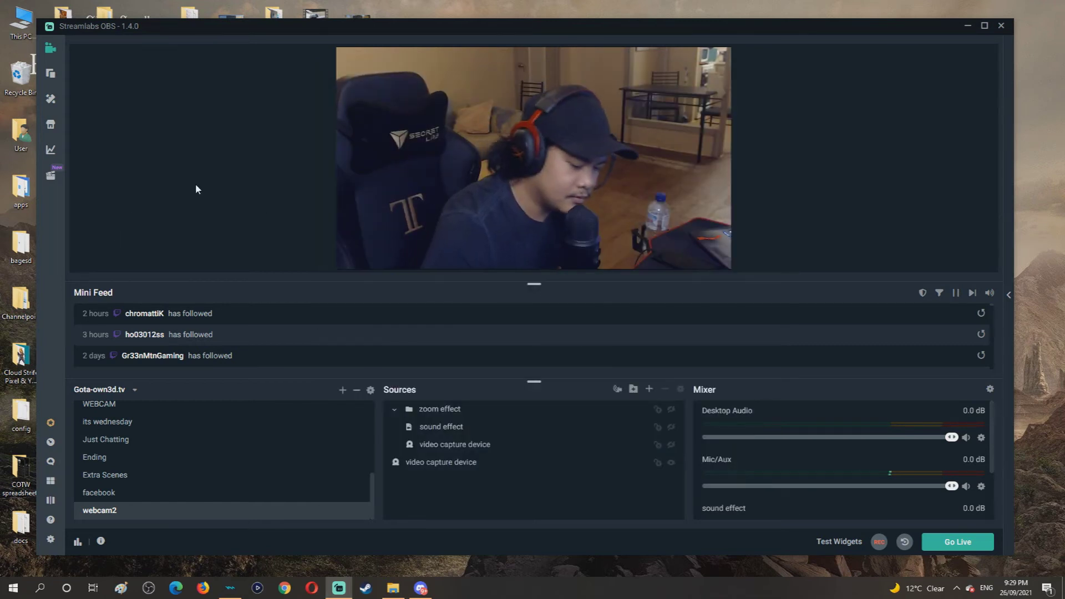
- Set the sound effect's monitoring to Monitor Only (mute output) and clear its volume for 60
click(990, 389)
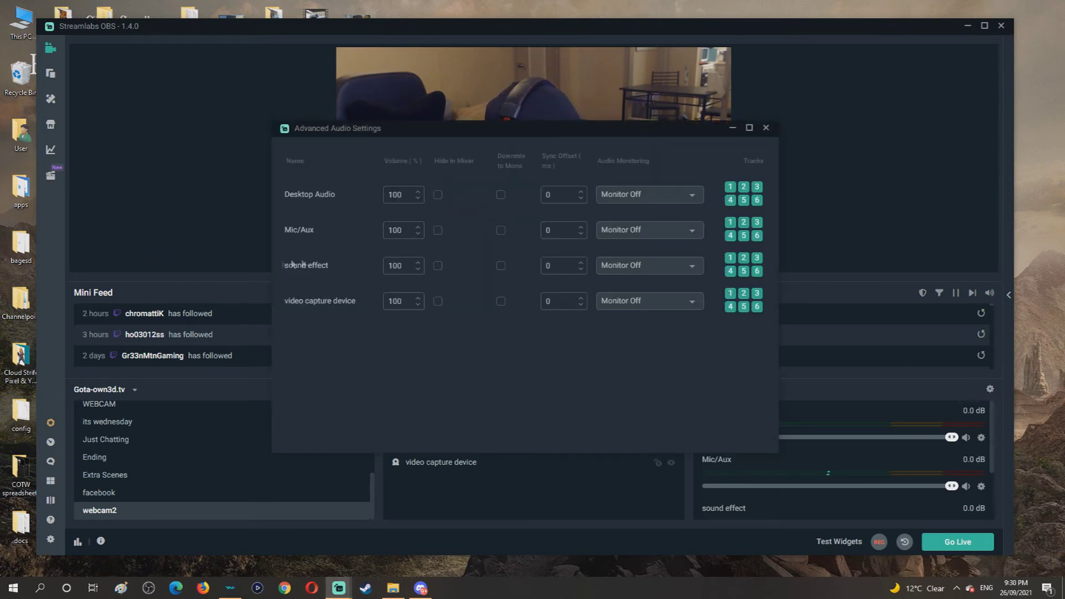
click(621, 265)
click(623, 311)
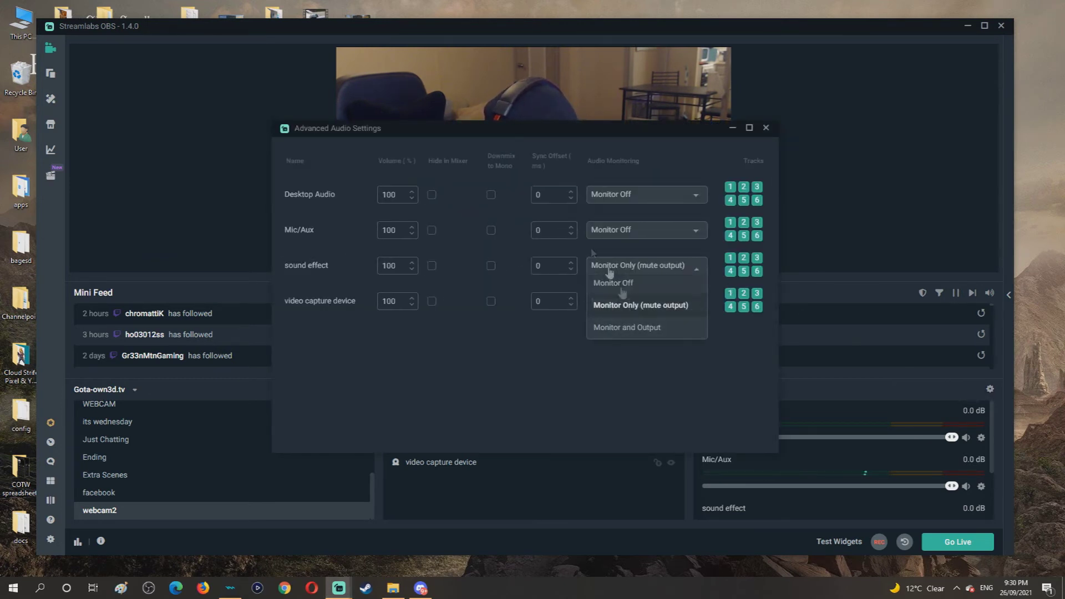
click(400, 268)
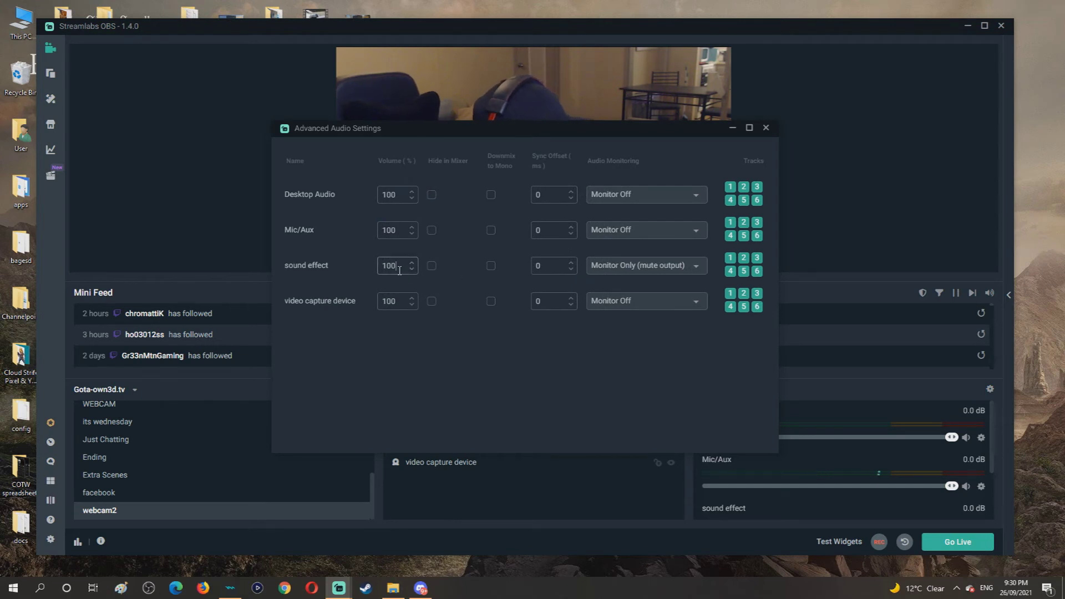
key(BackSpace)
key(BackSpace)
key(BackSpace)
text(60)
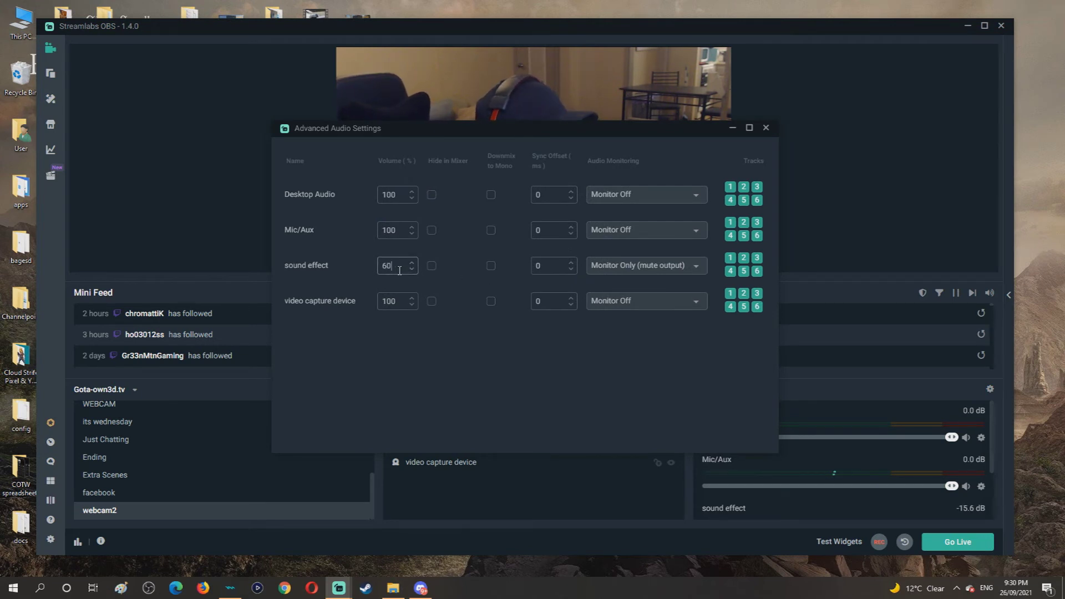
- Close advanced audio, cycle through the zoom effect and webcam sources, then deselect to test zoom
click(766, 128)
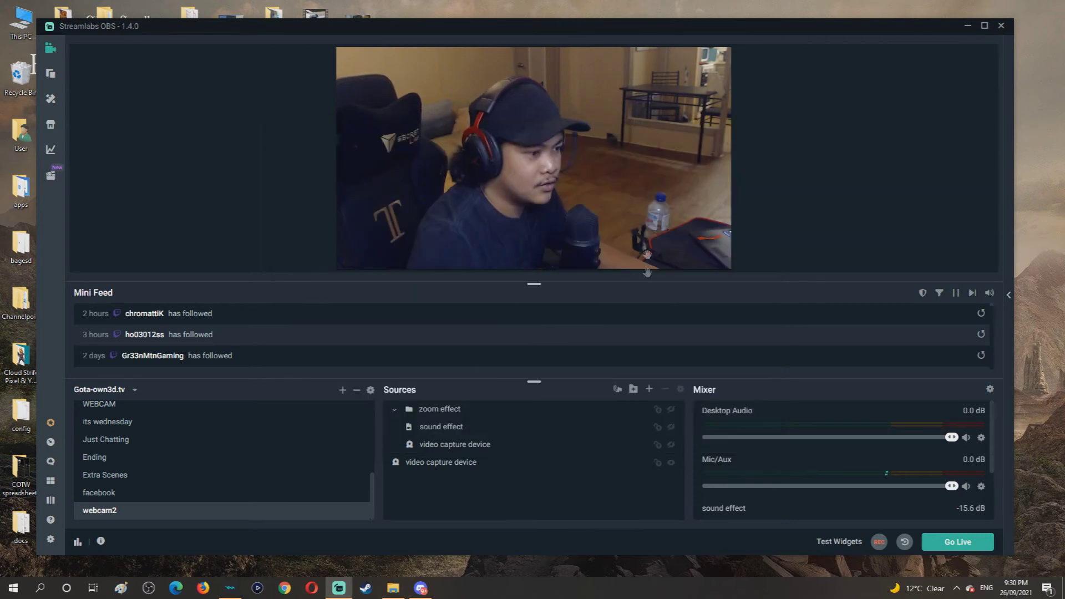
click(459, 445)
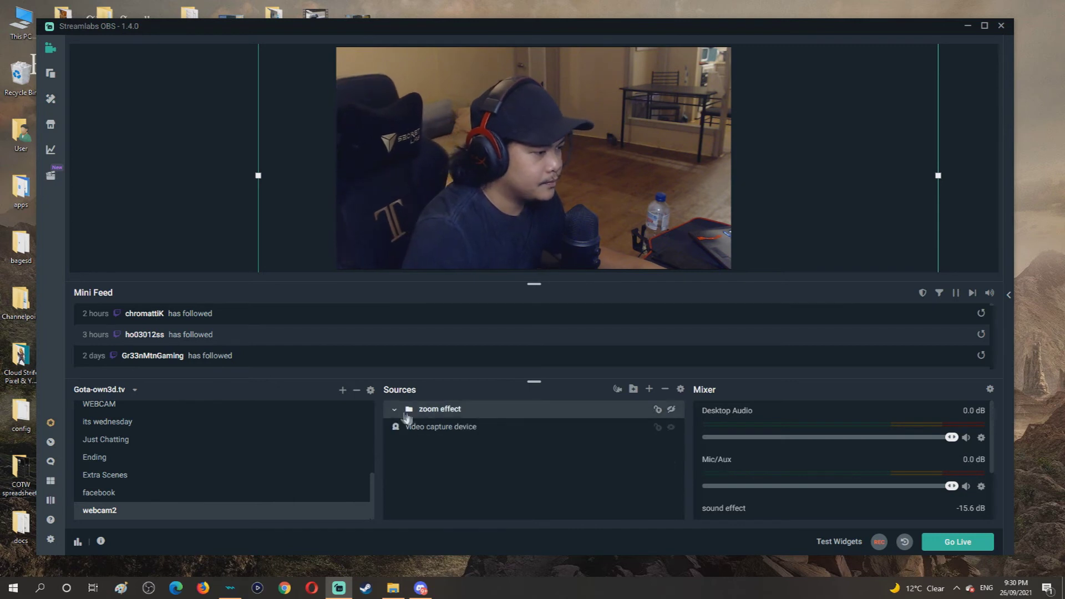
click(395, 410)
click(450, 426)
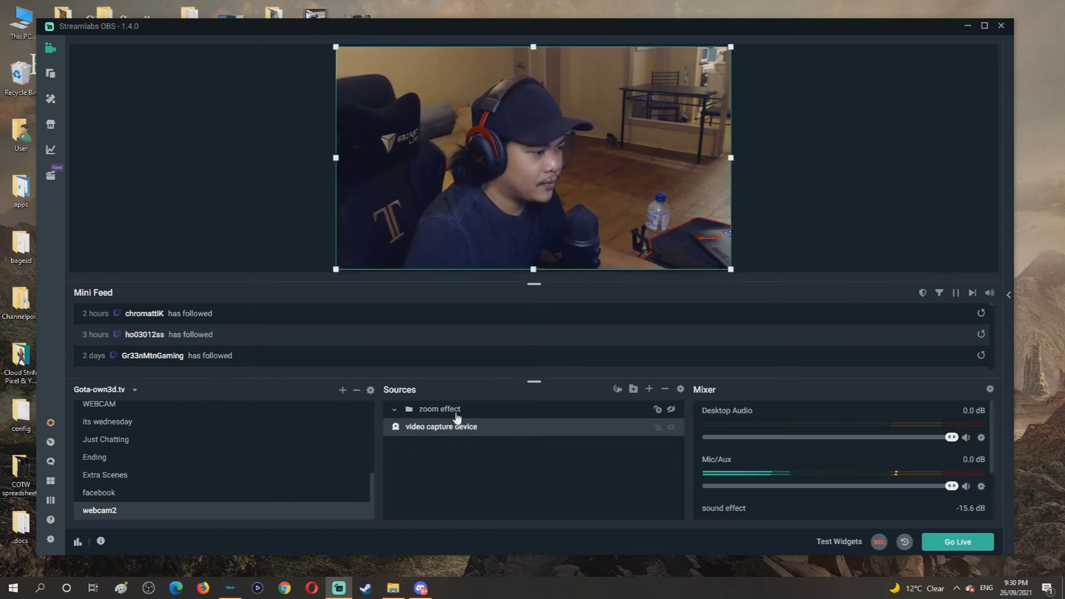
mouse_move(459, 437)
mouse_down()
mouse_move(438, 439)
mouse_move(466, 446)
mouse_up()
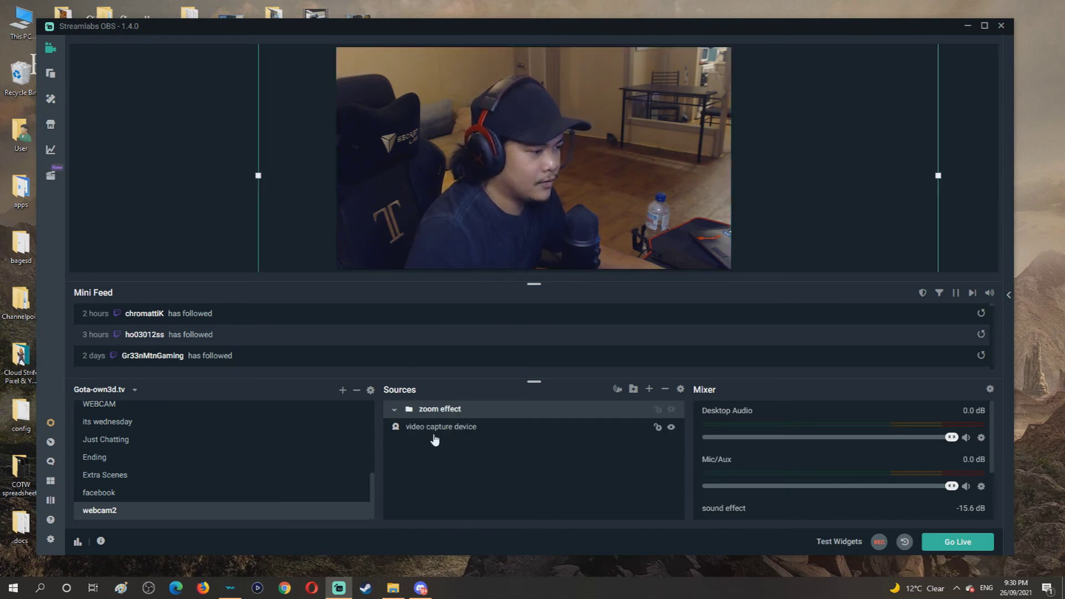
click(425, 409)
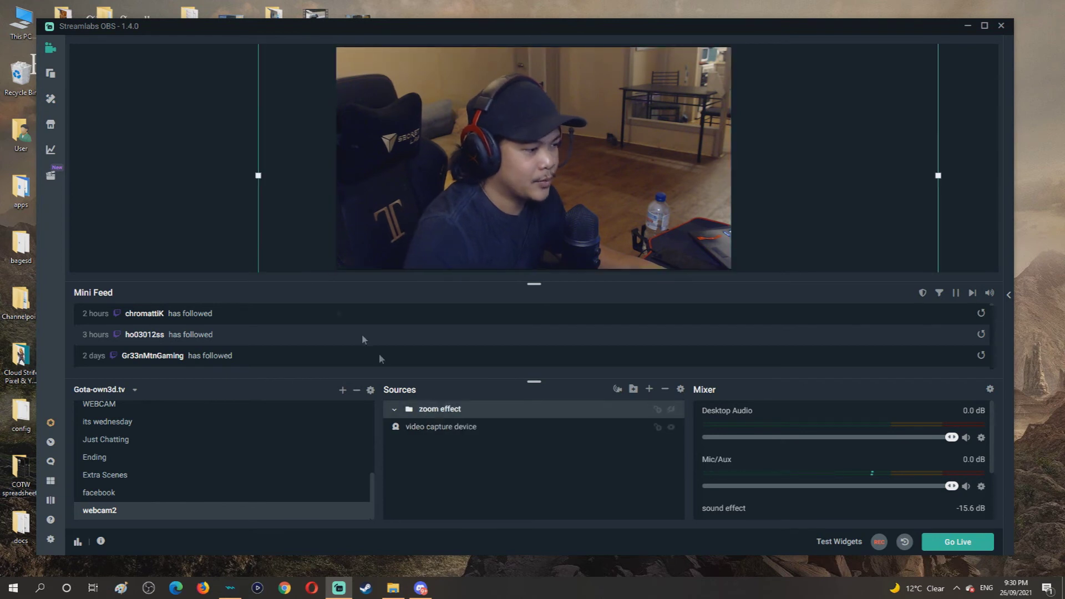
click(194, 176)
click(433, 410)
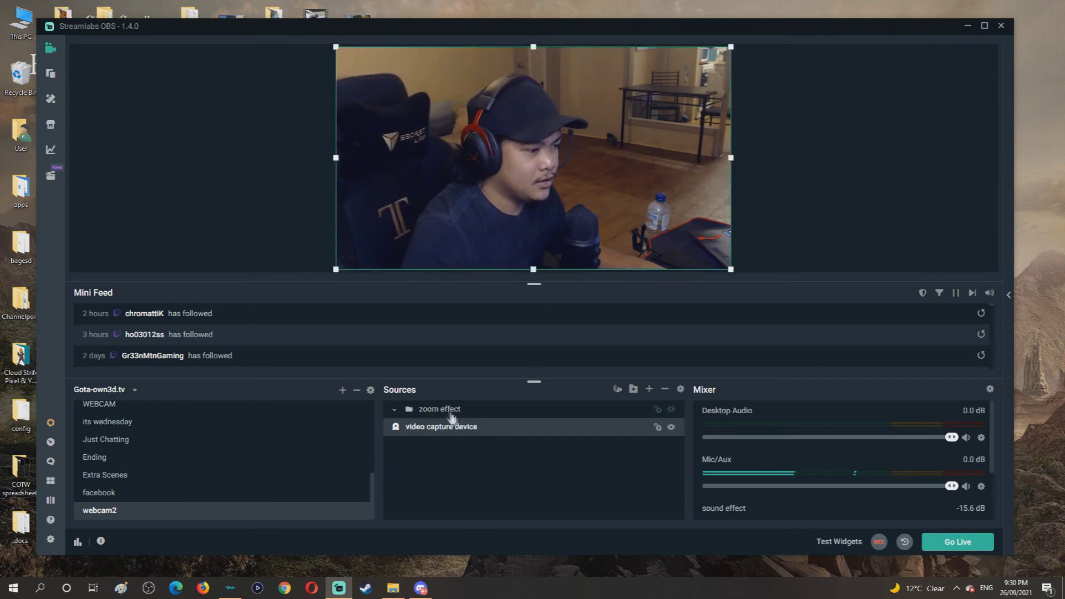
click(444, 411)
click(178, 219)
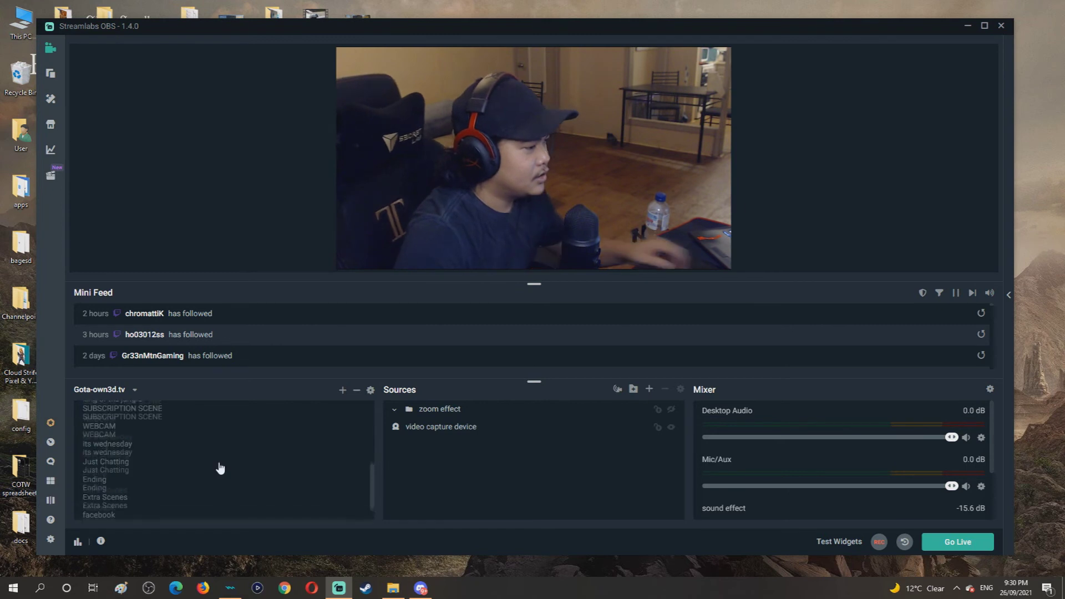
- Scroll to the top of the Scenes list and select Live Scene
scroll(222, 455, up, 5)
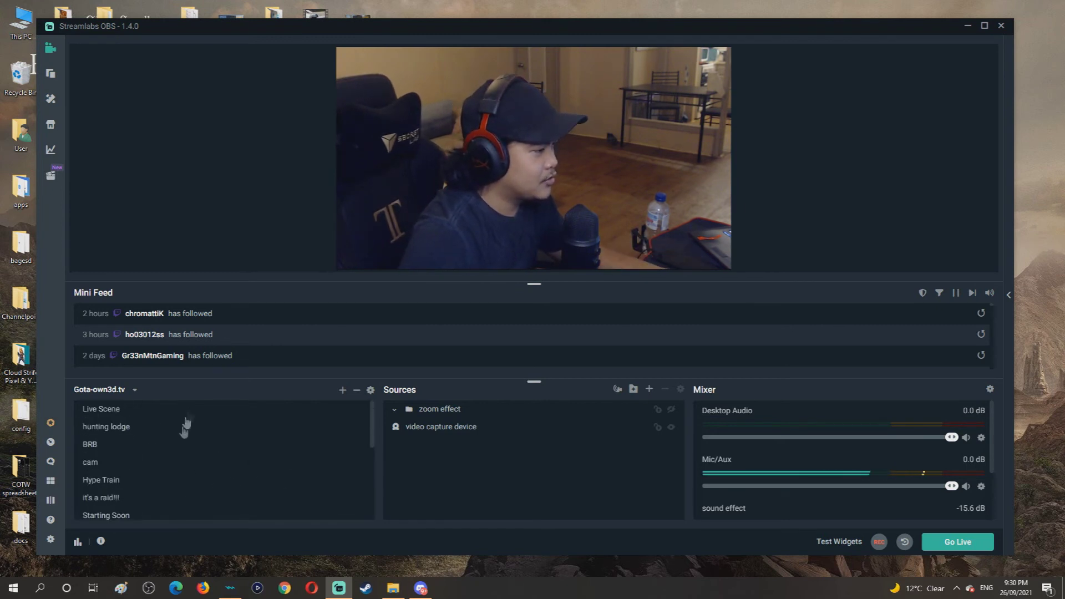
click(107, 409)
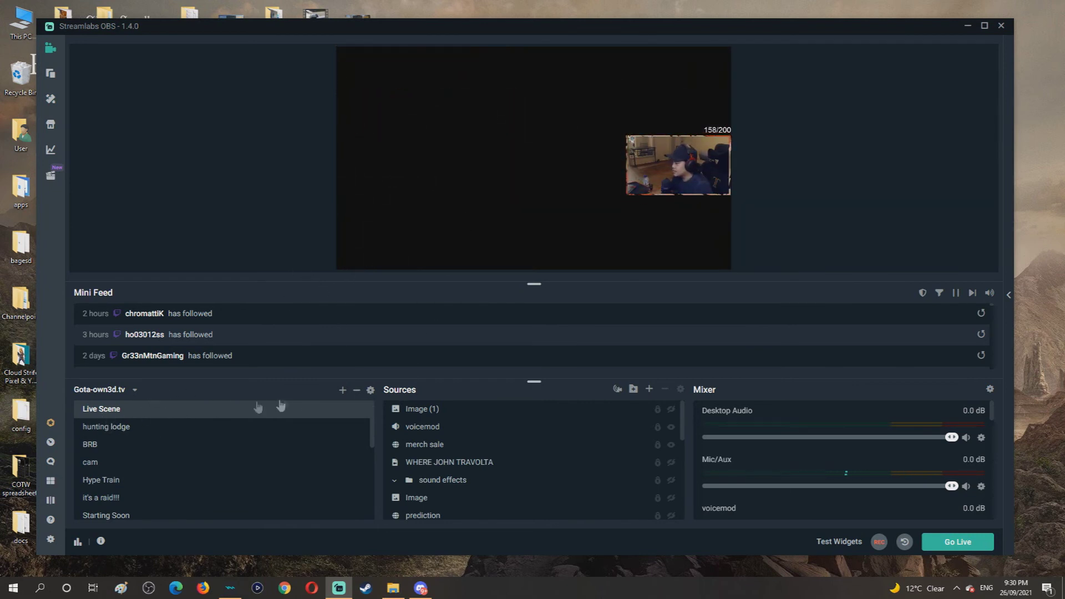
click(650, 390)
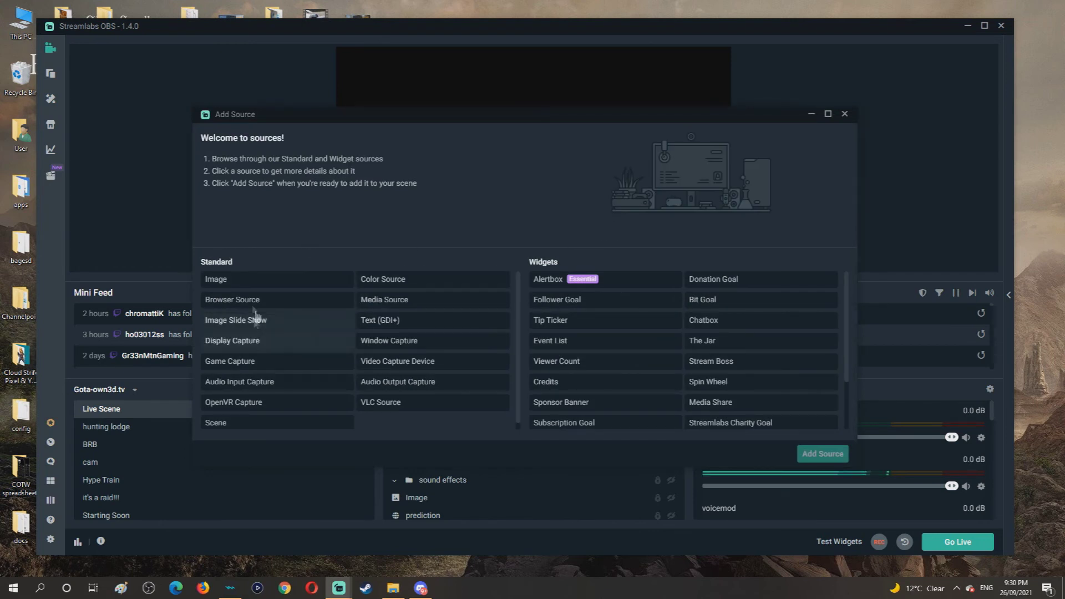
- Choose the Scene source type and add the existing webcam2 scene to Live Scene
click(230, 424)
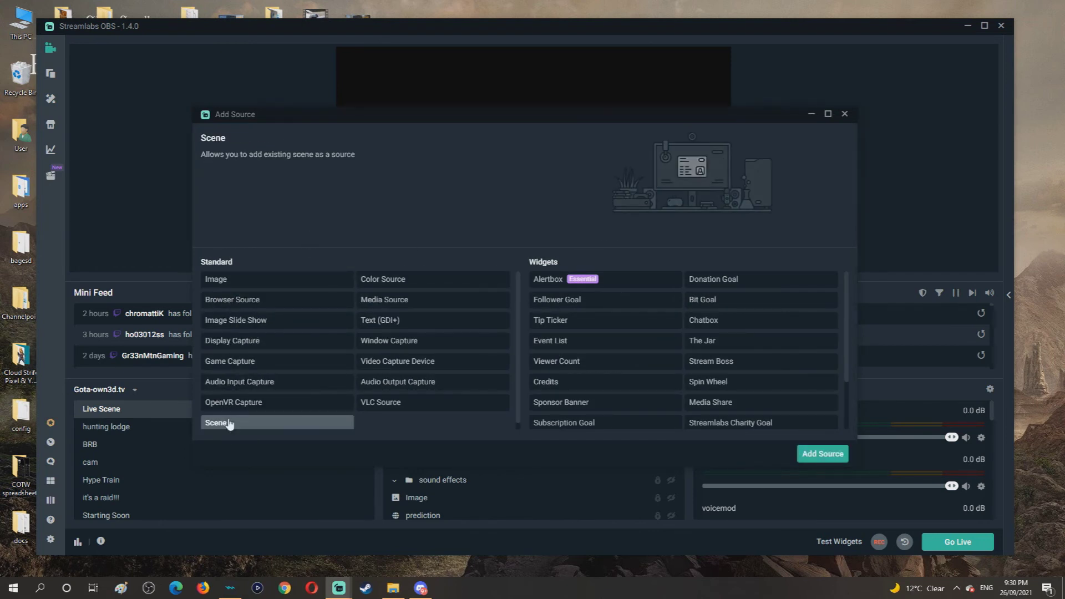
click(818, 455)
scroll(380, 298, down, 5)
scroll(399, 294, down, 5)
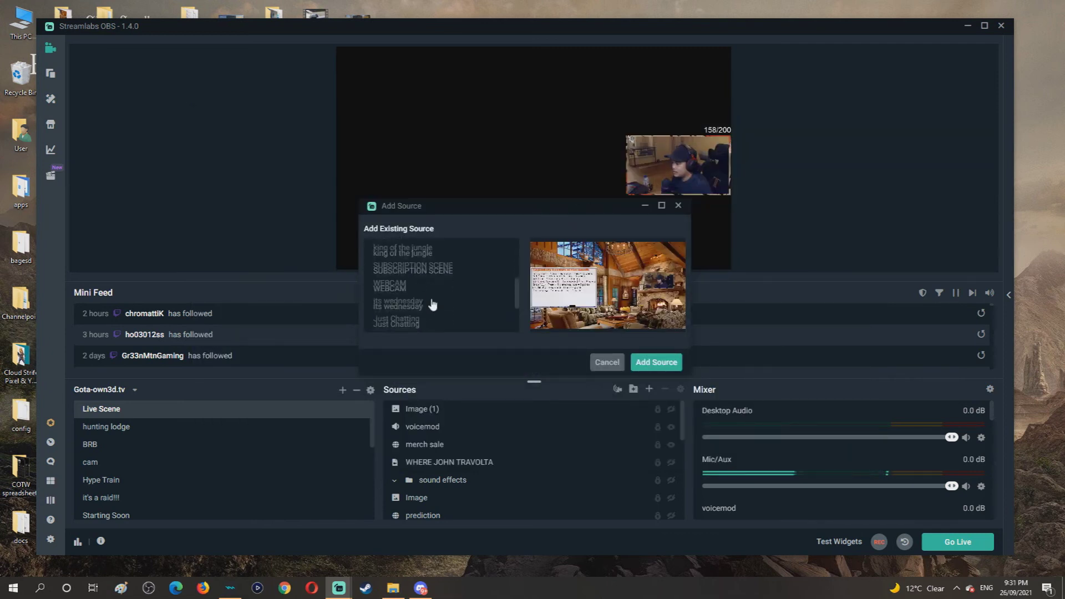
scroll(416, 289, down, 5)
click(391, 326)
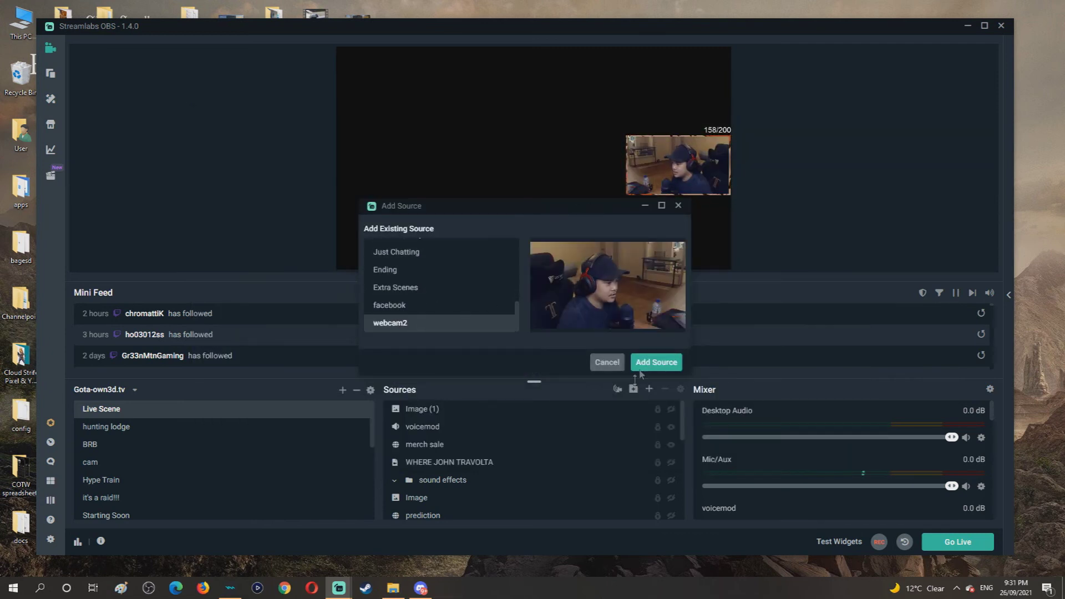
click(657, 363)
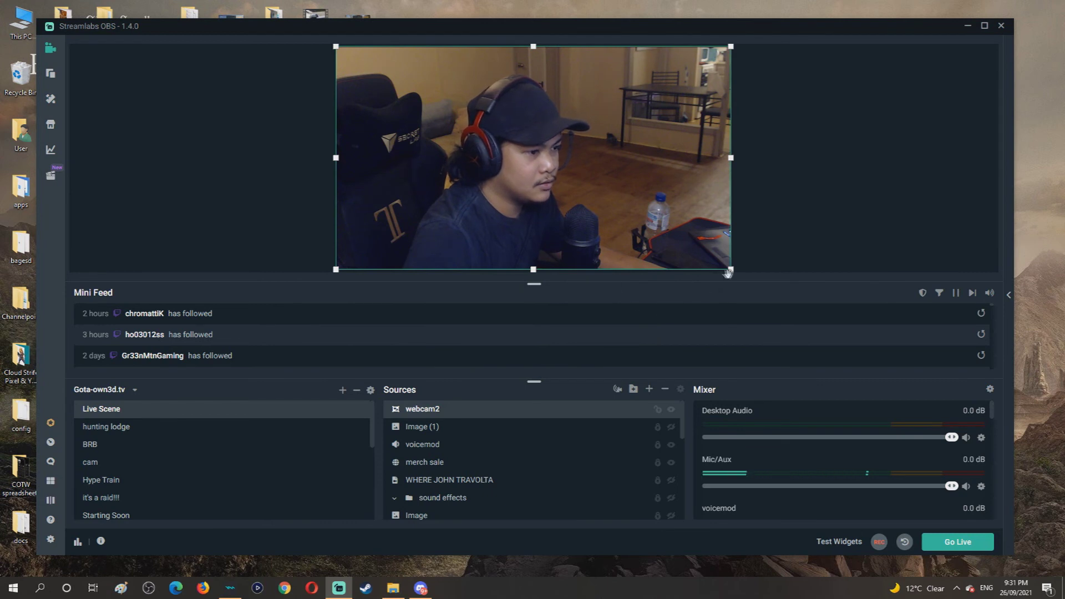
- Scale webcam2 down to a small box on the left of the Live Scene canvas, beside the existing webcam overlay
mouse_move(735, 274)
mouse_down()
mouse_move(558, 172)
mouse_move(519, 202)
mouse_up()
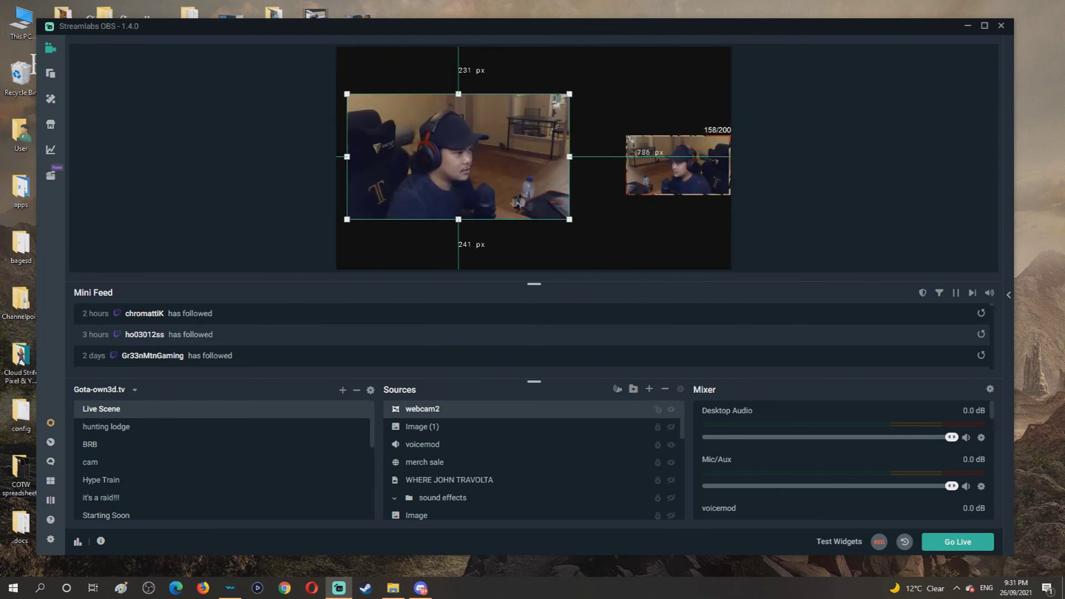
mouse_move(572, 224)
mouse_down()
mouse_move(492, 191)
mouse_move(490, 230)
mouse_move(533, 183)
mouse_move(506, 205)
mouse_move(448, 186)
mouse_up()
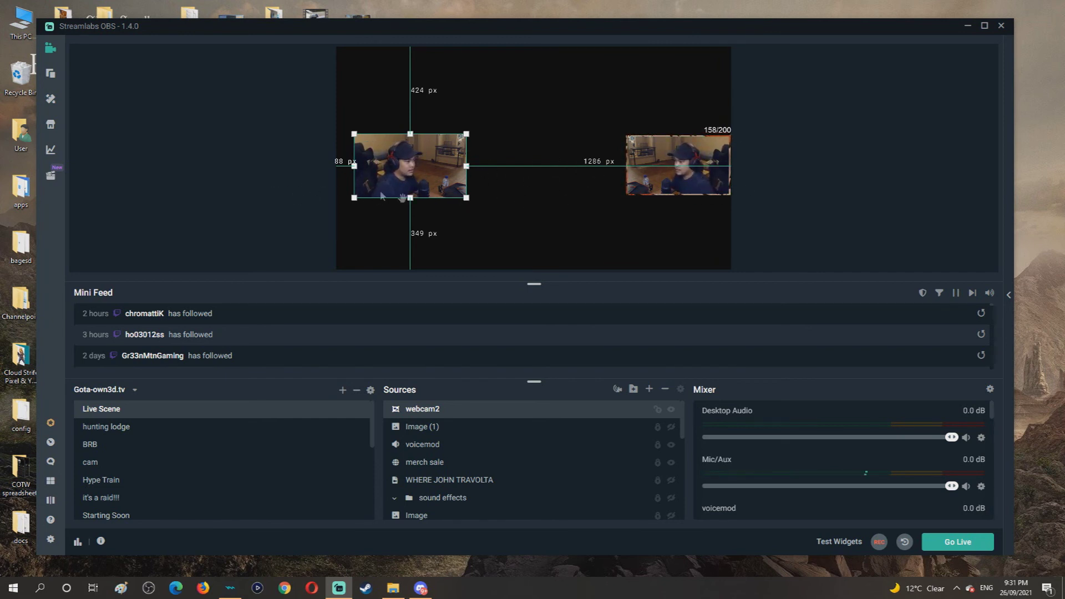
click(204, 126)
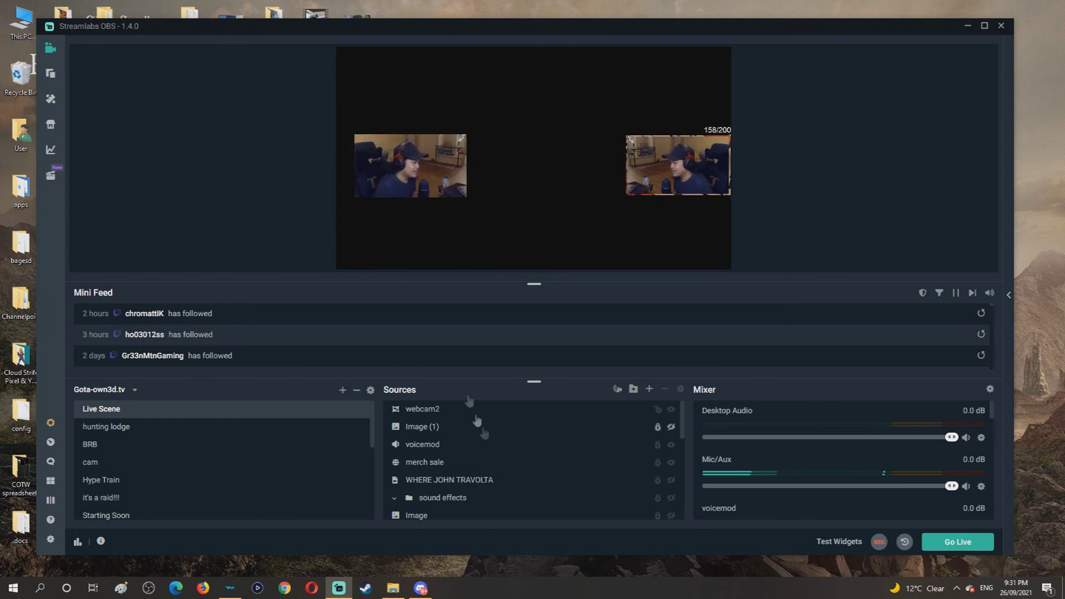
click(410, 191)
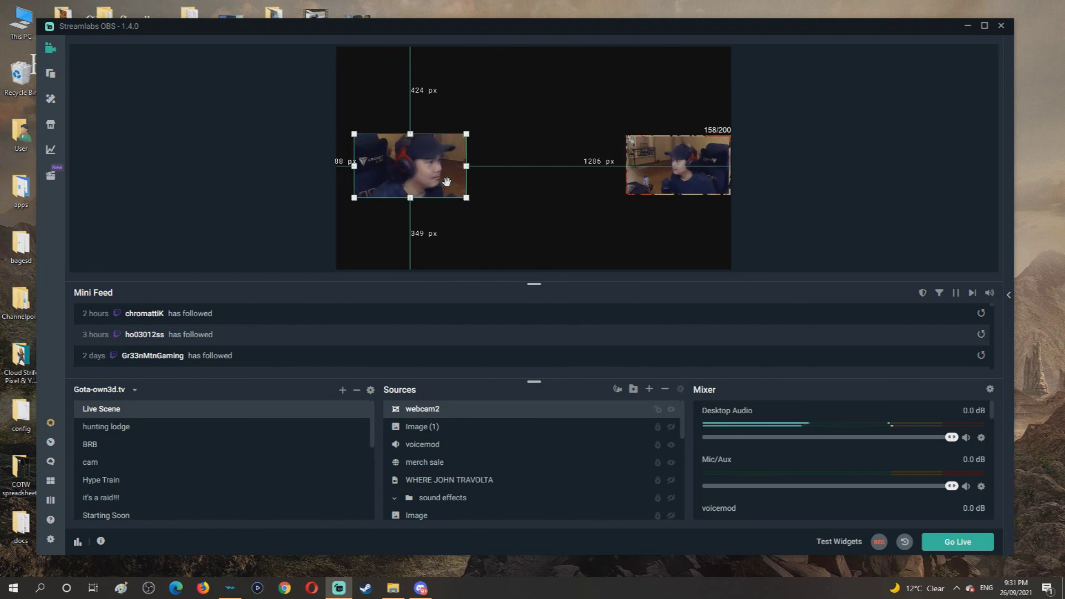
click(251, 183)
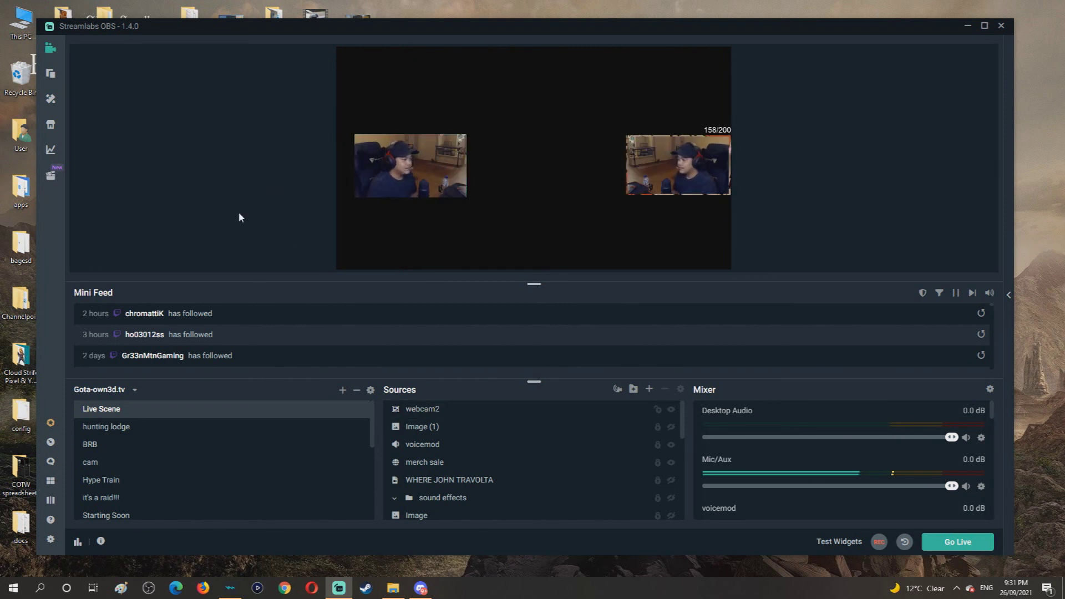